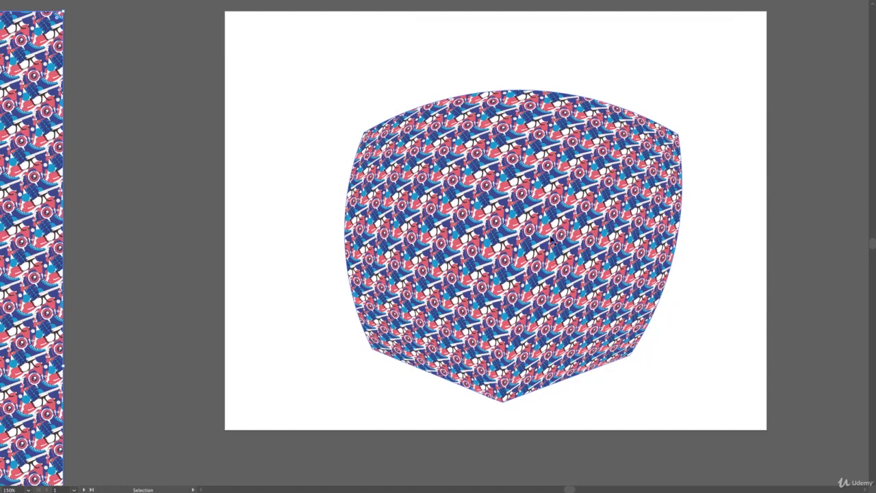
key(space)
drag(730, 198, 369, 204)
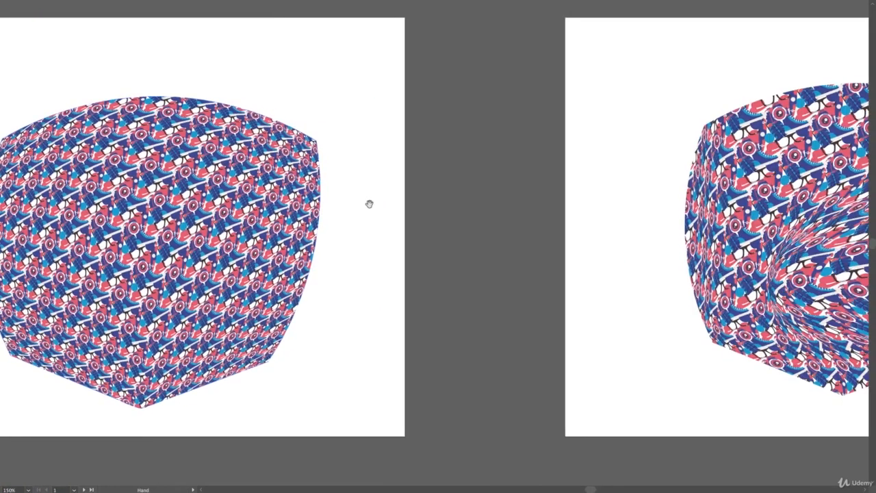
drag(606, 208, 251, 207)
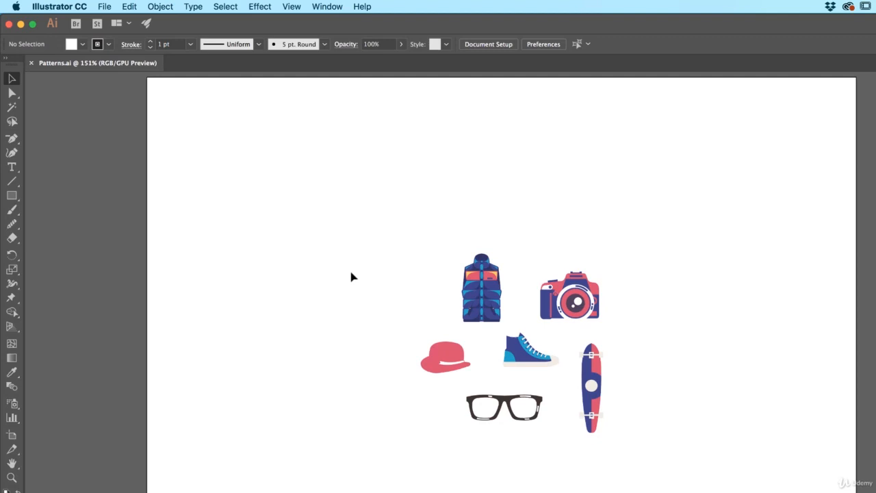
Step: Move the six illustrations off the artboard, then place the shoe, camera and skateboard close together near the artboard's centre
drag(568, 323, 103, 314)
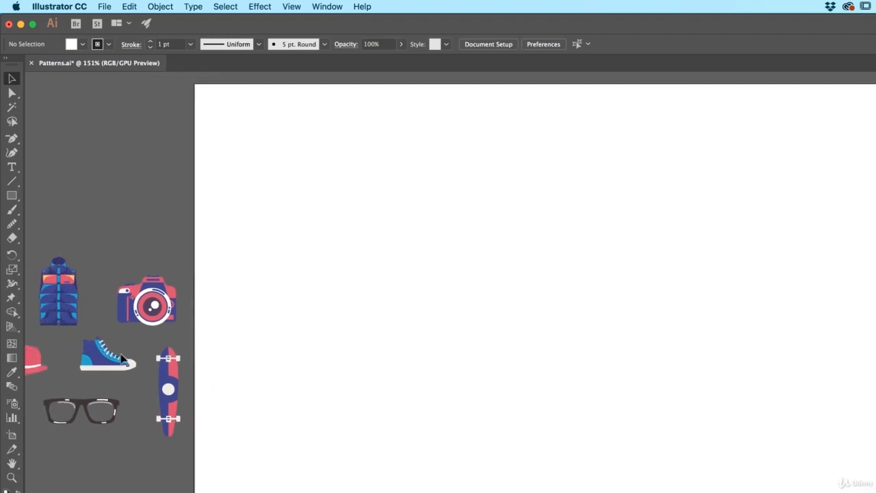
drag(107, 353, 571, 359)
drag(161, 304, 532, 350)
drag(172, 383, 588, 325)
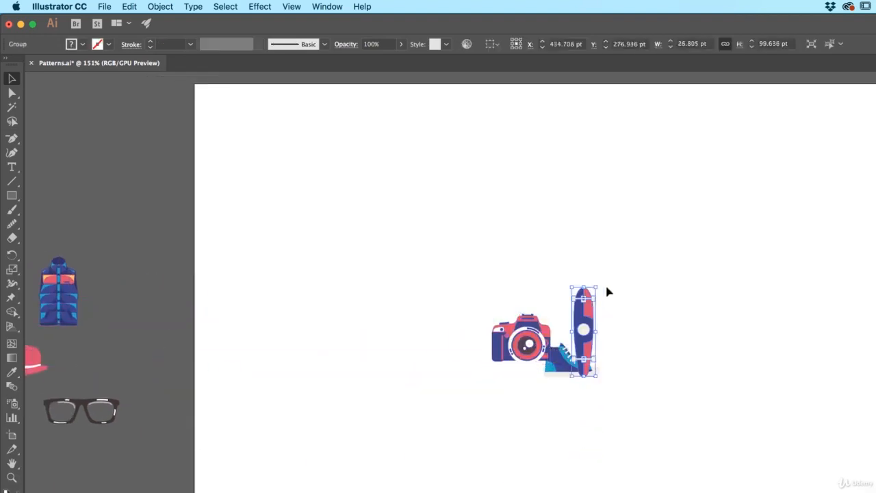
Step: Tilt the skateboard clockwise and tuck its lower end behind the shoe
drag(597, 282, 602, 308)
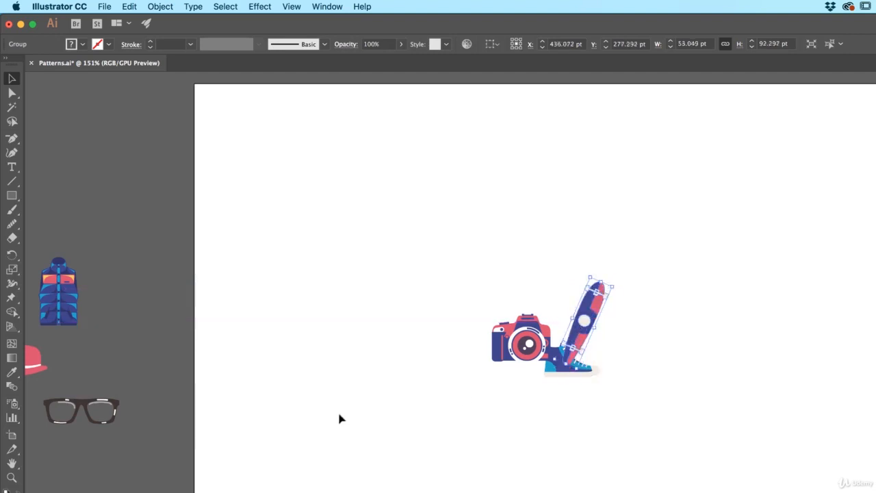
drag(574, 351, 573, 351)
click(493, 434)
Step: Place the glasses just above the camera, overlapping the skateboard
click(85, 411)
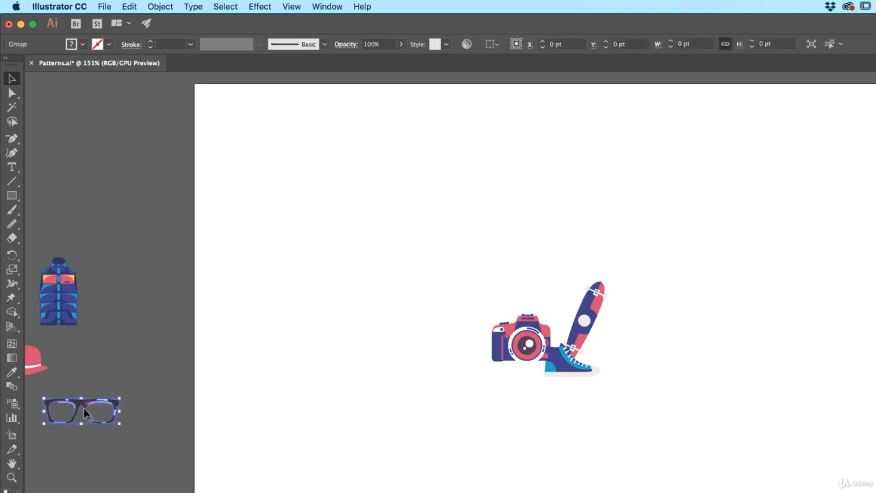
drag(81, 399, 545, 313)
key(super+z)
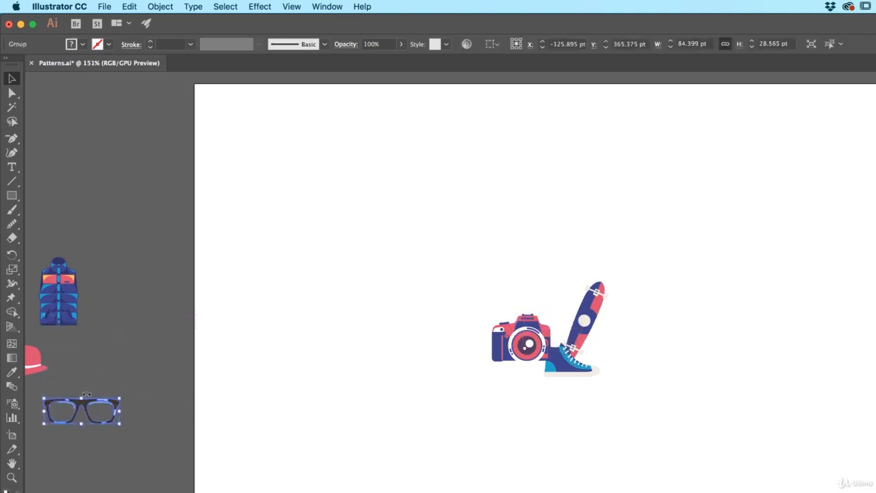
drag(86, 394, 558, 310)
Step: Add the vest, tilted and tucked behind the camera's left side, and place the hat above it
drag(68, 308, 494, 373)
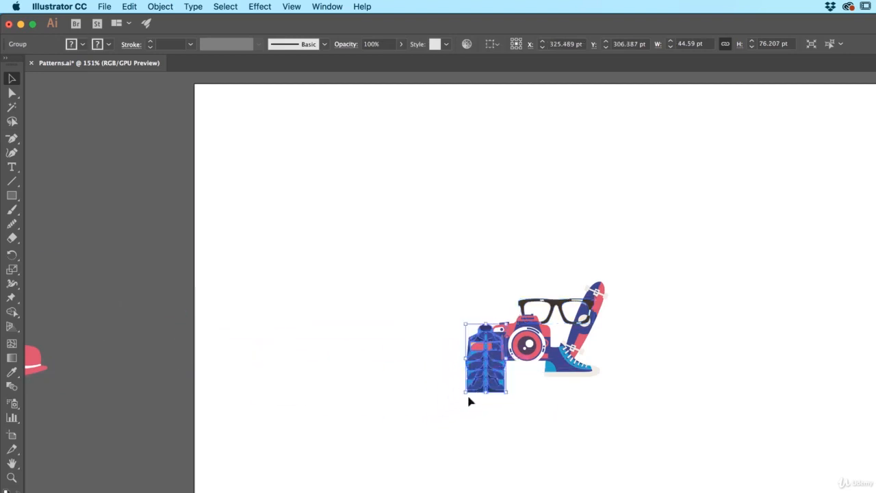
click(209, 365)
drag(36, 360, 500, 311)
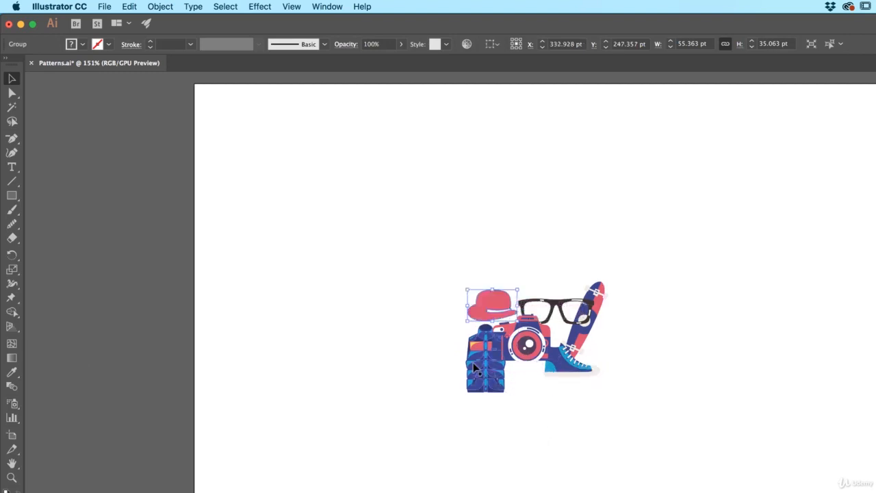
drag(474, 367, 508, 386)
click(558, 414)
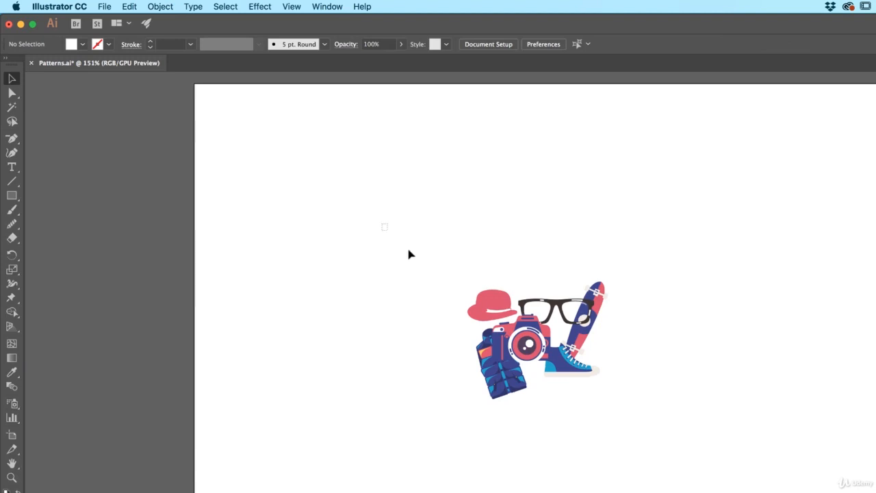
Step: Make a new pattern from all six arranged illustrations using Pattern Options
drag(409, 255, 665, 412)
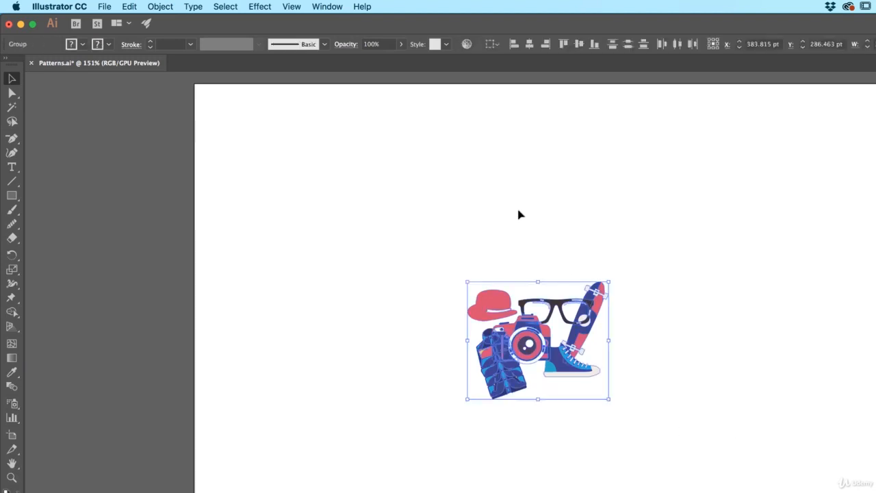
click(328, 7)
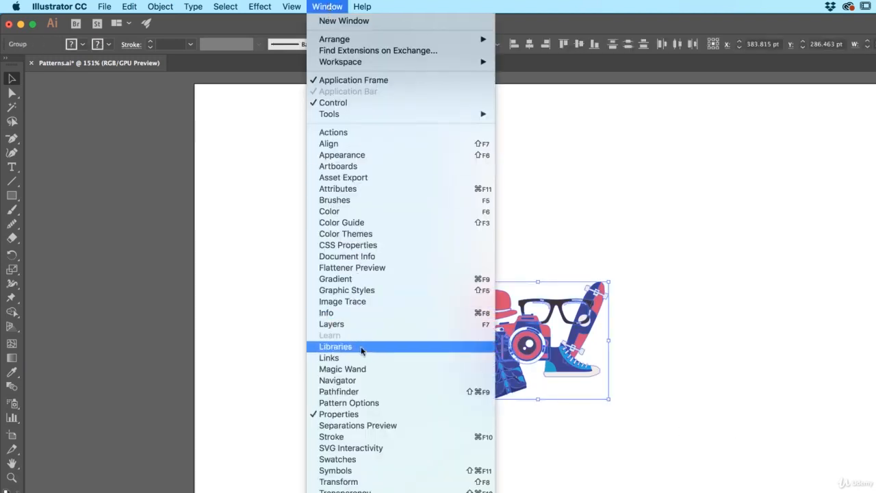
click(347, 405)
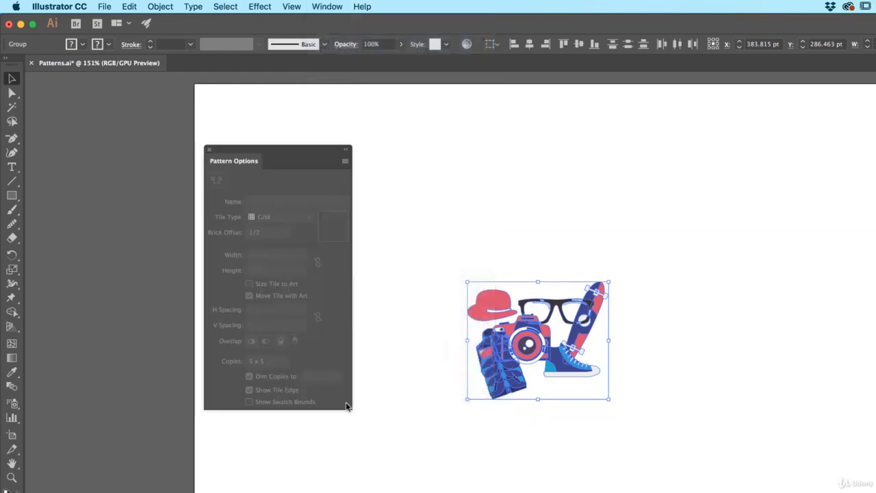
click(345, 162)
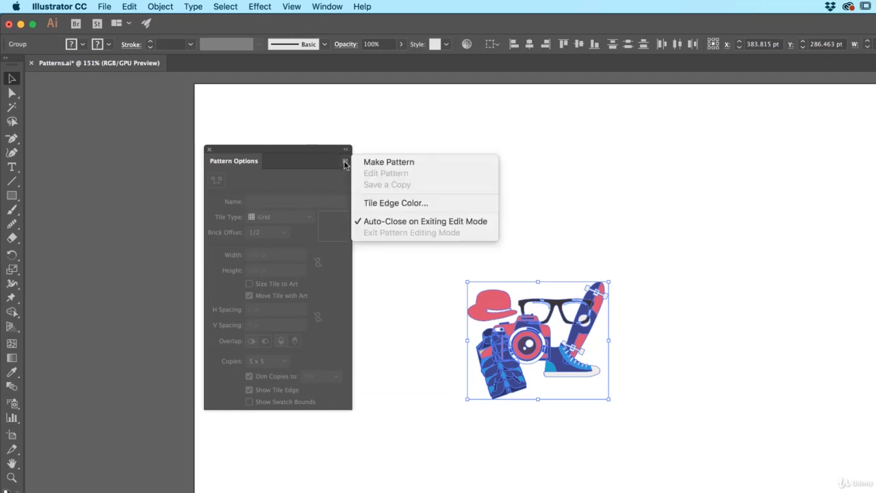
click(382, 161)
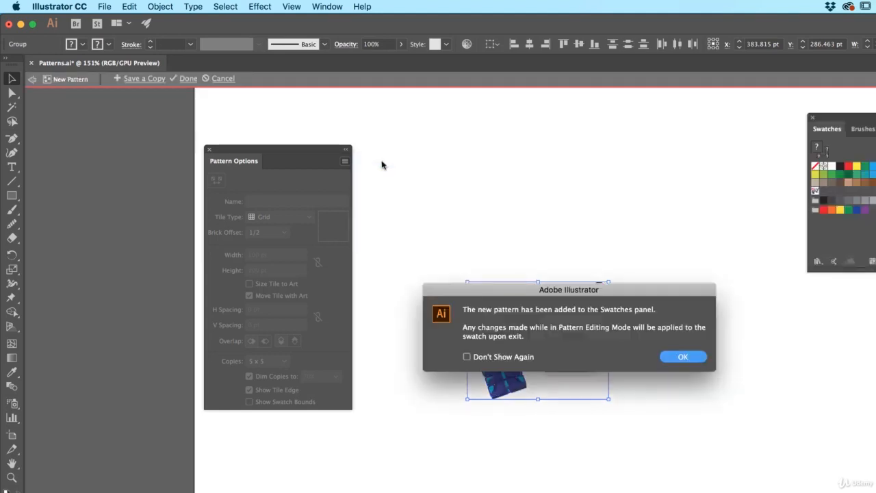
click(684, 356)
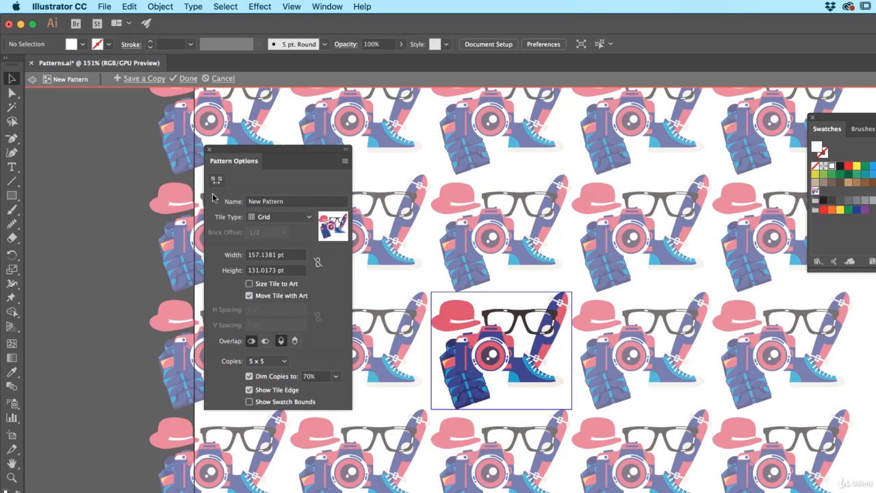
Step: Name the pattern Retro and turn off dimming of the copies
drag(213, 197, 197, 195)
text(Retro)
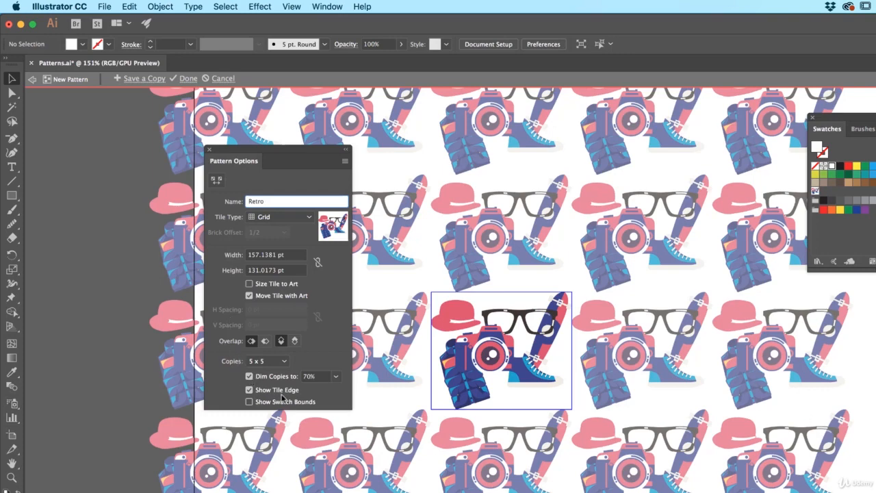
click(249, 376)
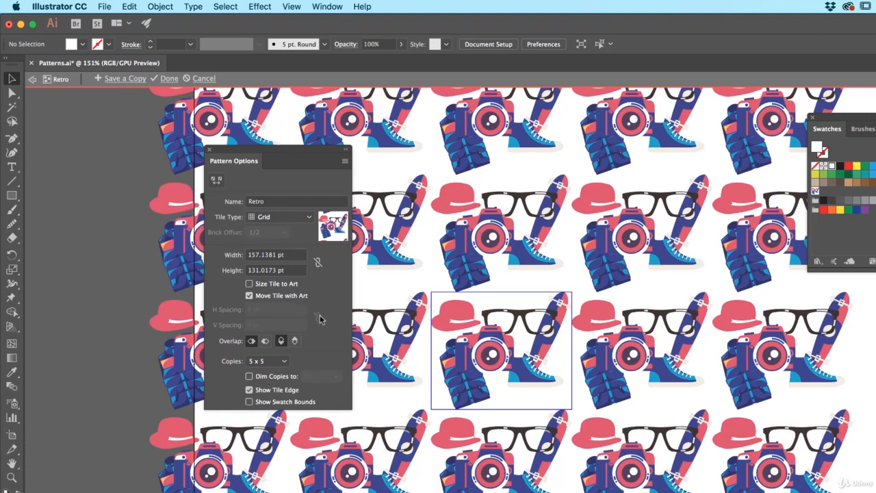
Step: Try the Brick by Row, Brick by Column, Hex by Column and Hex by Row tile types on the pattern
click(267, 218)
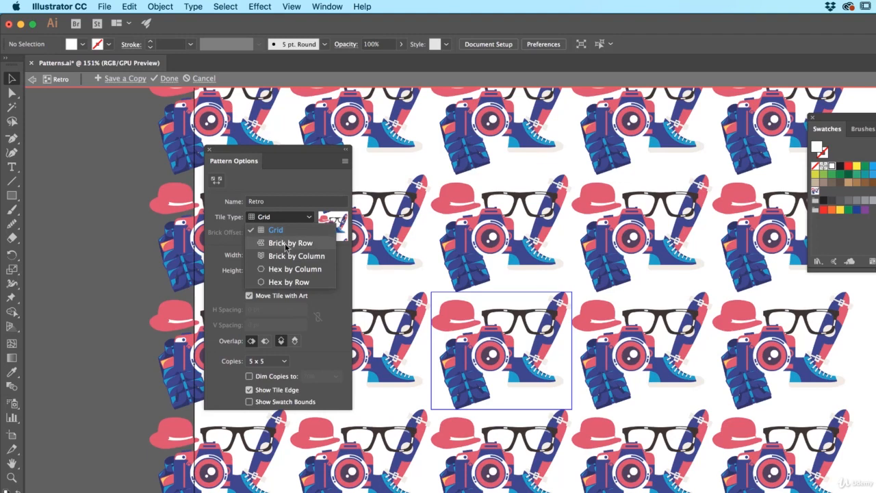
click(284, 244)
click(294, 218)
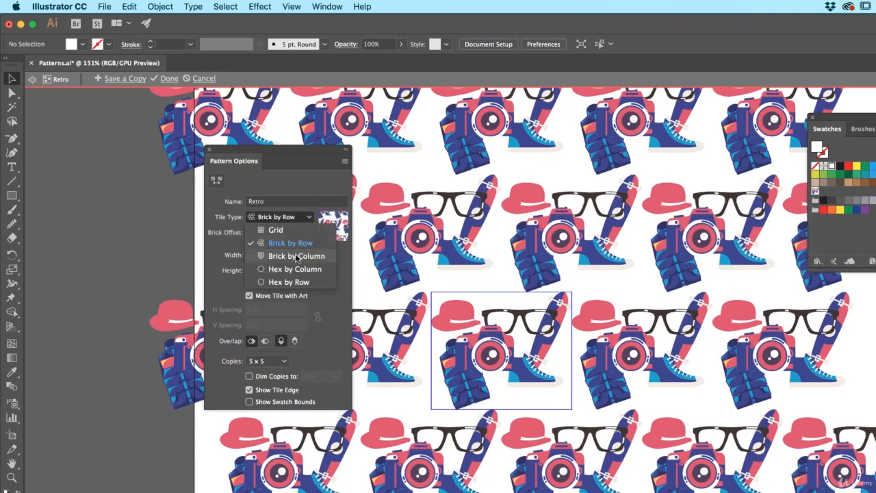
click(298, 255)
click(295, 218)
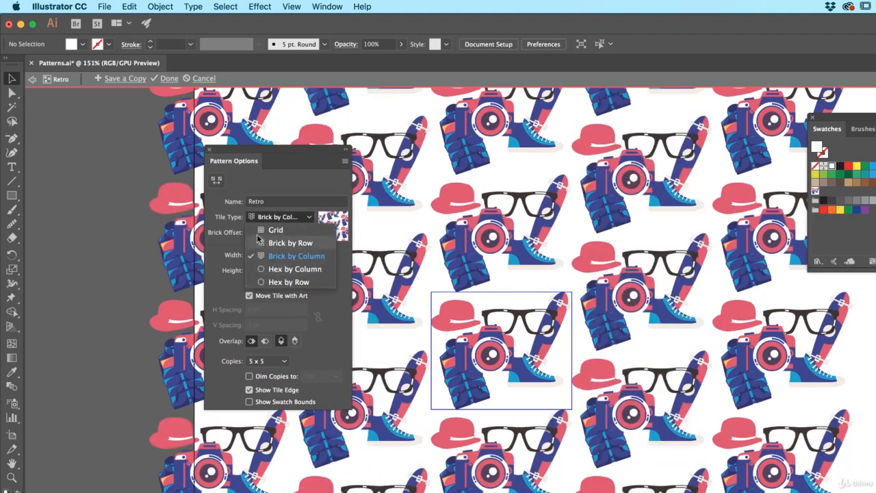
click(275, 269)
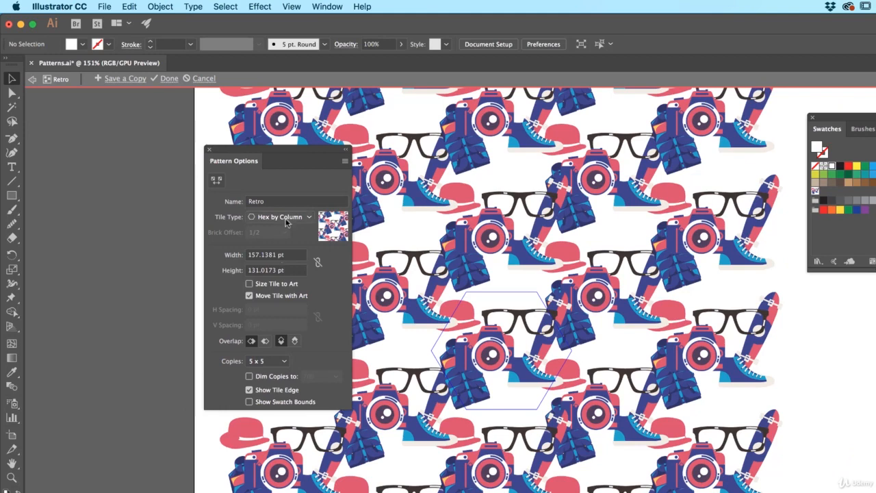
click(286, 217)
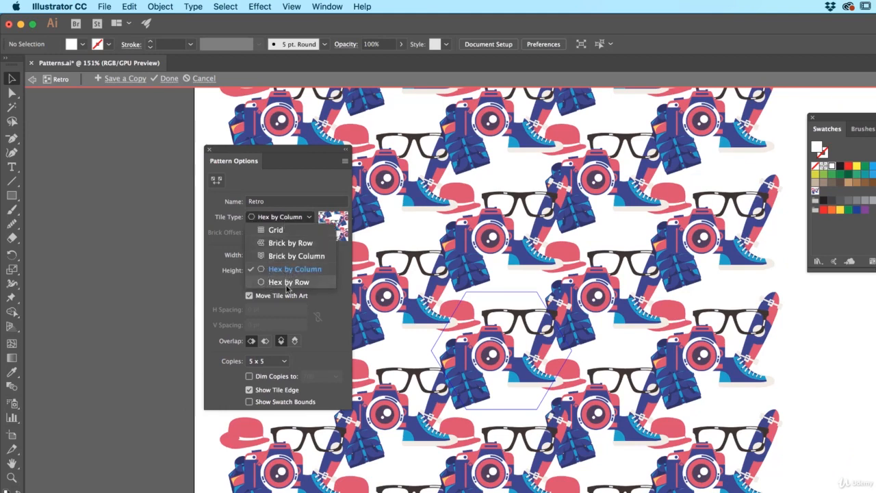
click(288, 284)
click(295, 218)
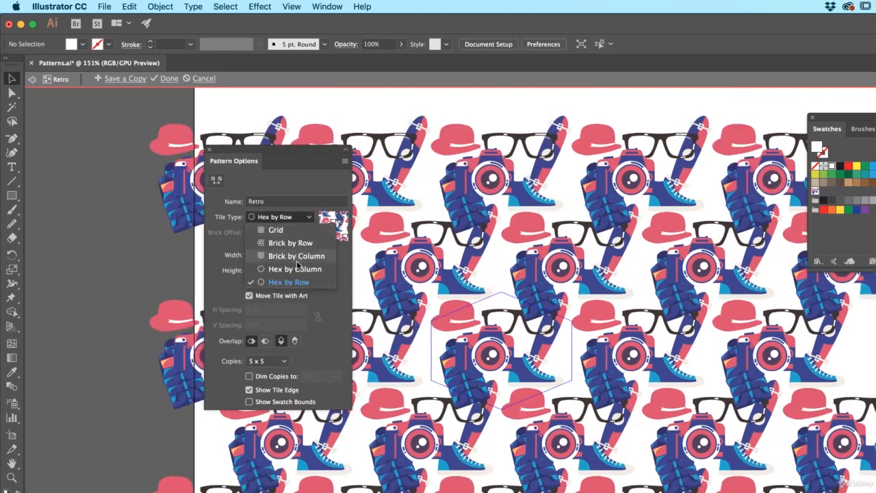
click(288, 270)
click(291, 219)
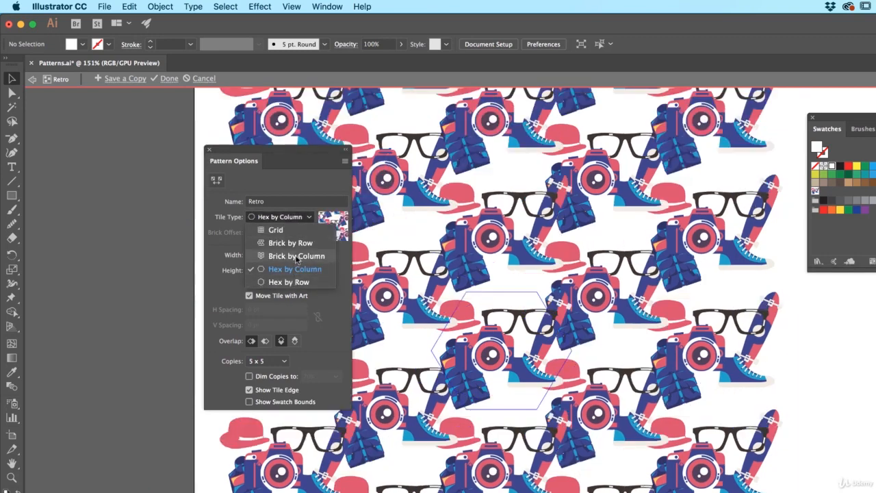
click(296, 255)
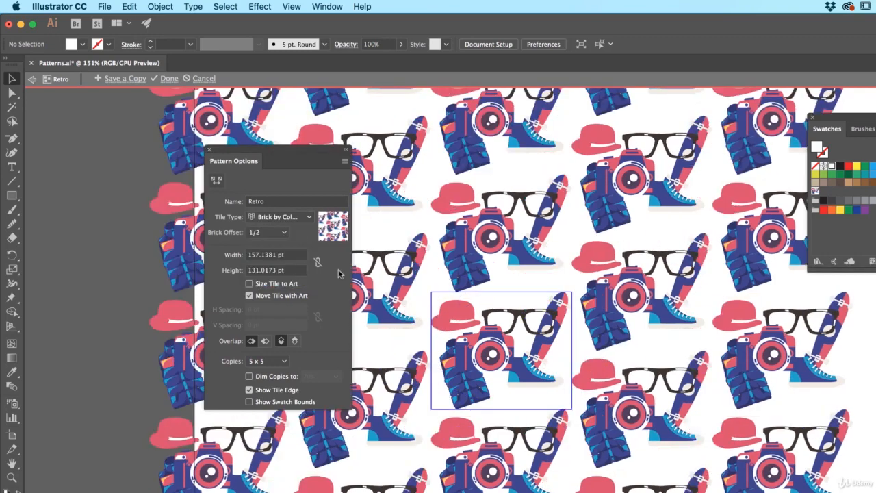
Step: Set the pattern's tile type to Hex by Column
click(282, 218)
click(288, 270)
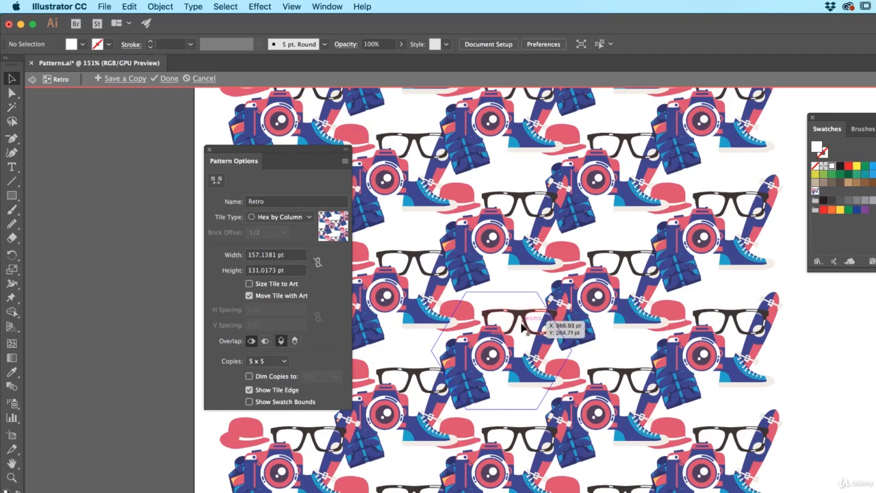
Step: Try shrinking the hexagonal tile with the Pattern Tile Tool, then undo the resize and leave the tool
click(213, 181)
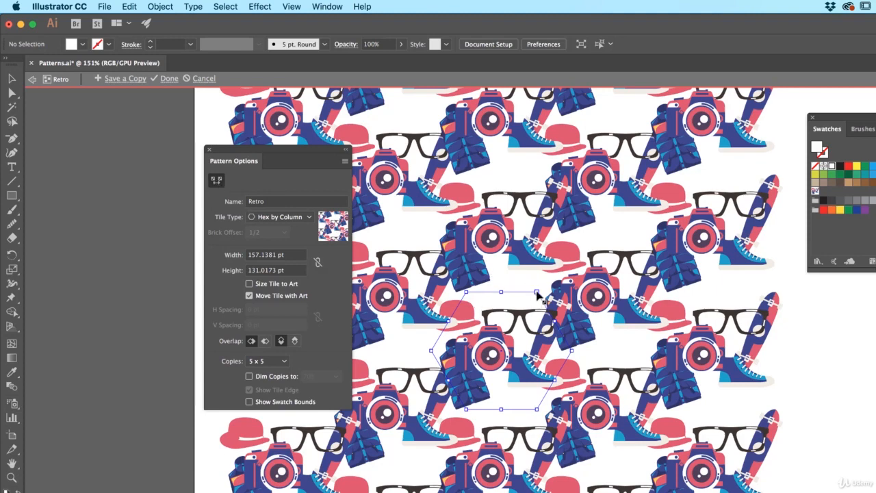
drag(537, 295, 525, 316)
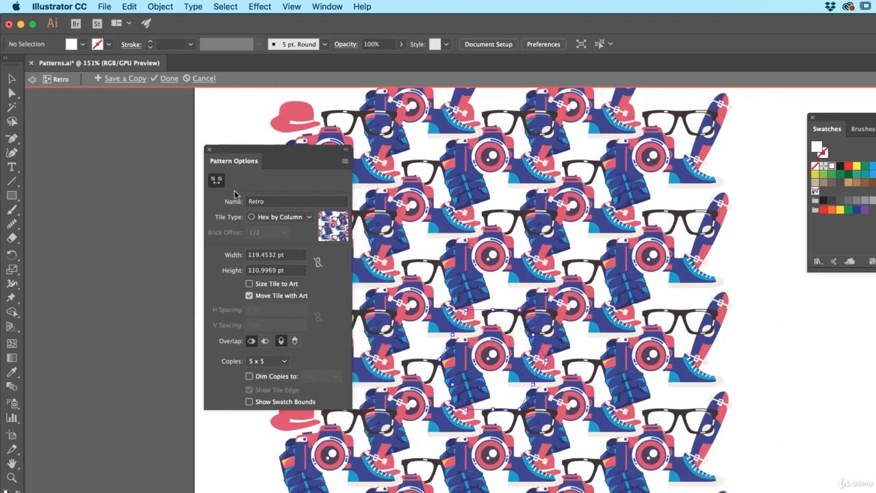
key(super+z)
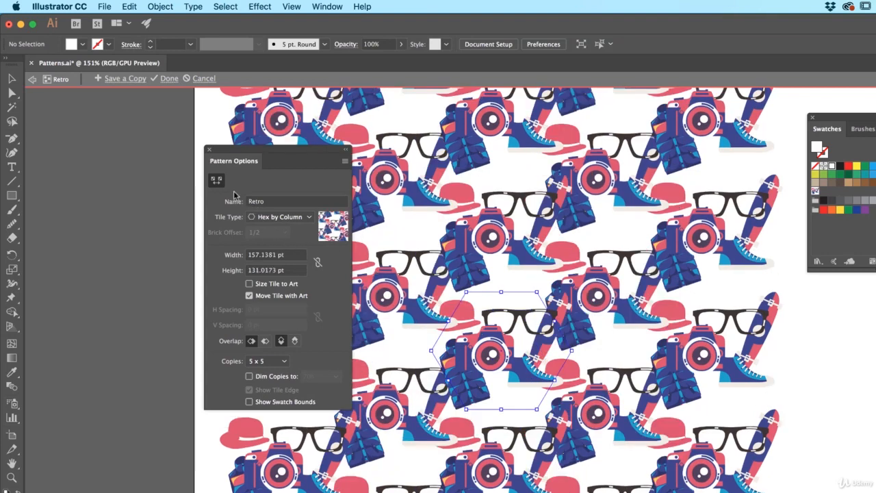
click(216, 182)
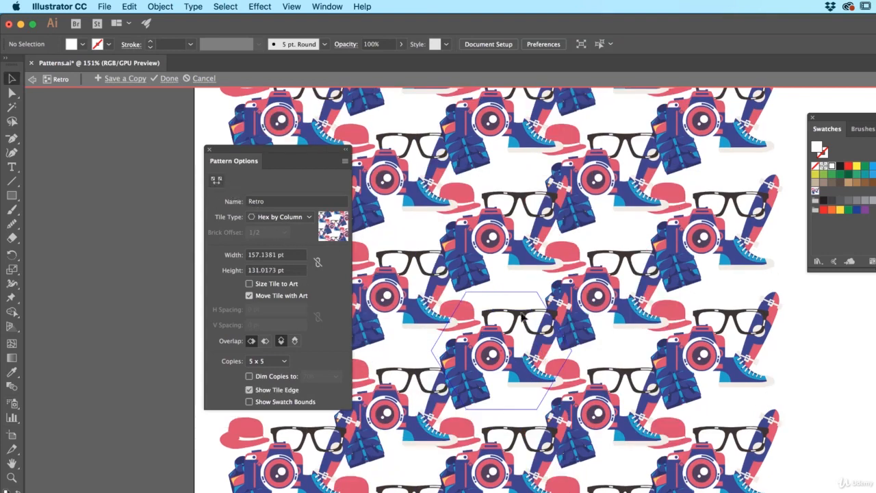
Step: Close gaps in the pattern tile by shifting the glasses, camera and vest, and enlarging and repositioning the shoe
drag(533, 314, 517, 302)
drag(497, 355, 507, 352)
drag(529, 384, 531, 394)
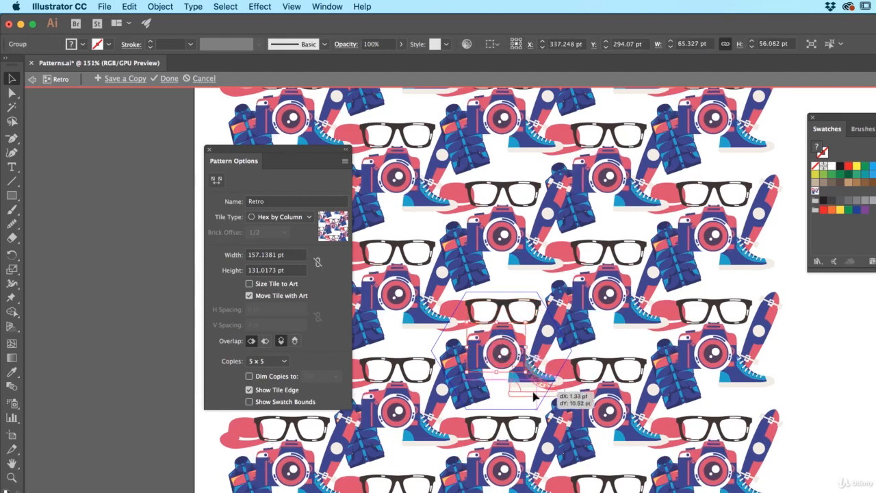
drag(430, 397, 527, 423)
drag(526, 388, 537, 403)
Step: Enlarge the glasses in the tile to about 94 pt wide and finish editing the pattern
click(532, 313)
mouse_move(541, 297)
mouse_down()
mouse_move(563, 291)
mouse_move(549, 296)
mouse_up()
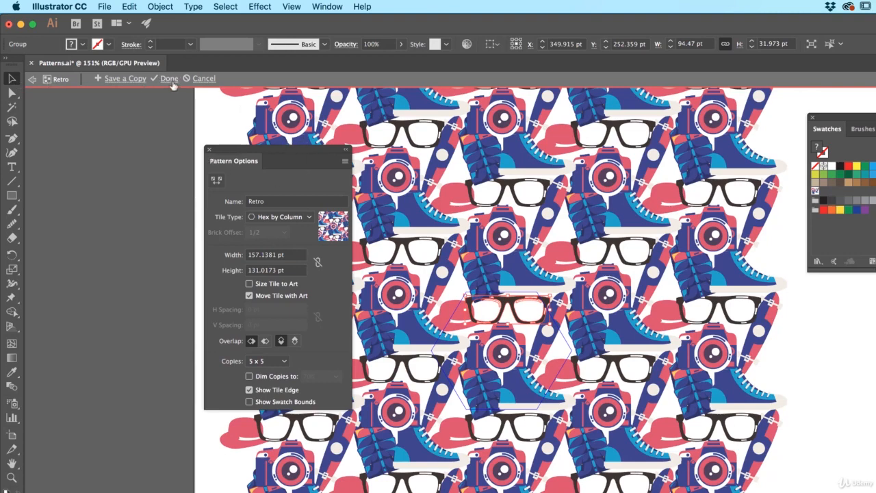
click(172, 80)
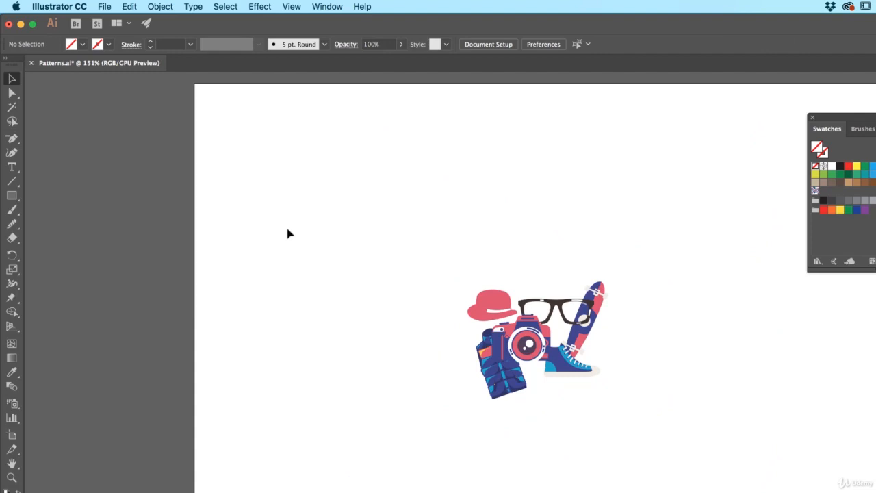
Step: Move the illustrations off the artboard's left side and draw a circle about 42 pt wide filled with the hat's pink
drag(351, 254, 694, 411)
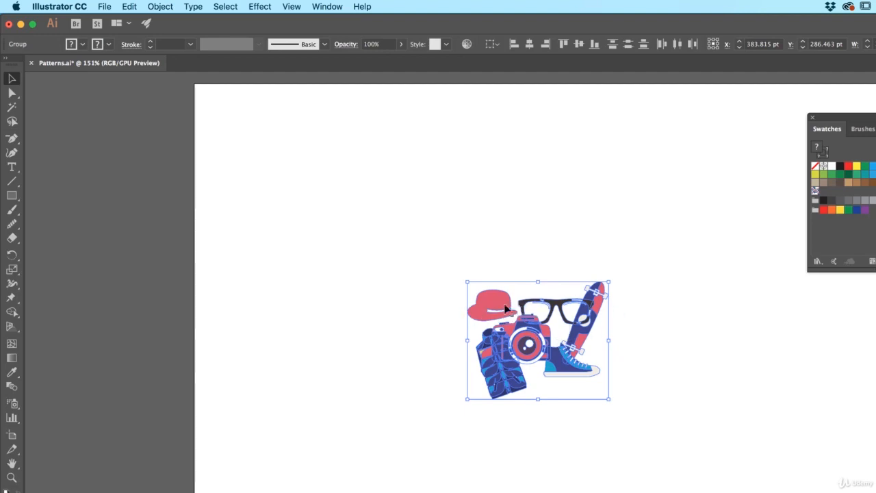
drag(504, 321, 61, 213)
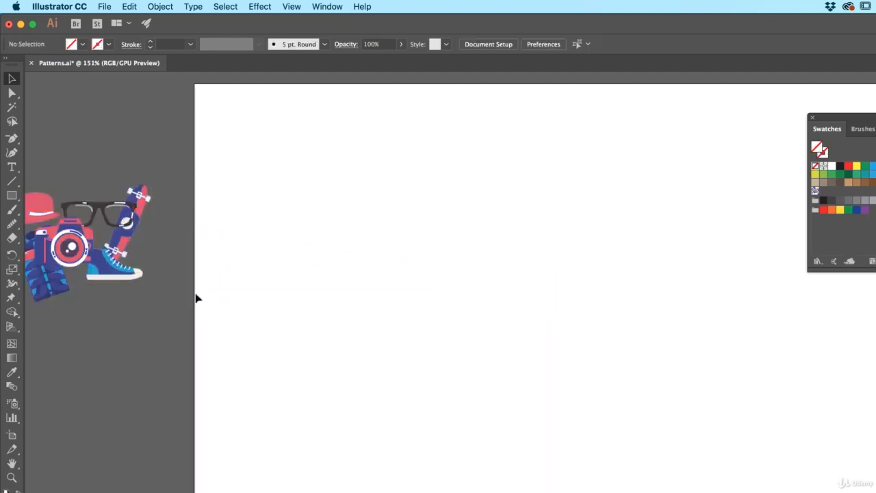
drag(12, 196, 91, 225)
drag(429, 228, 450, 246)
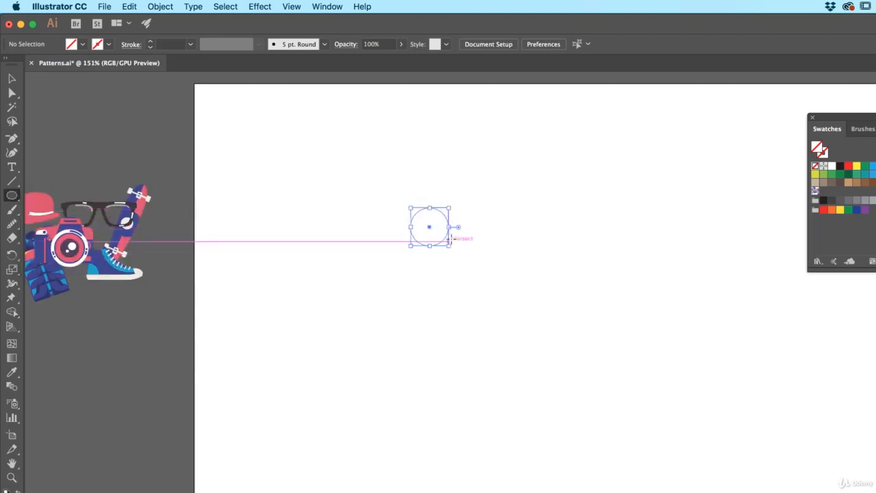
key(i)
click(48, 202)
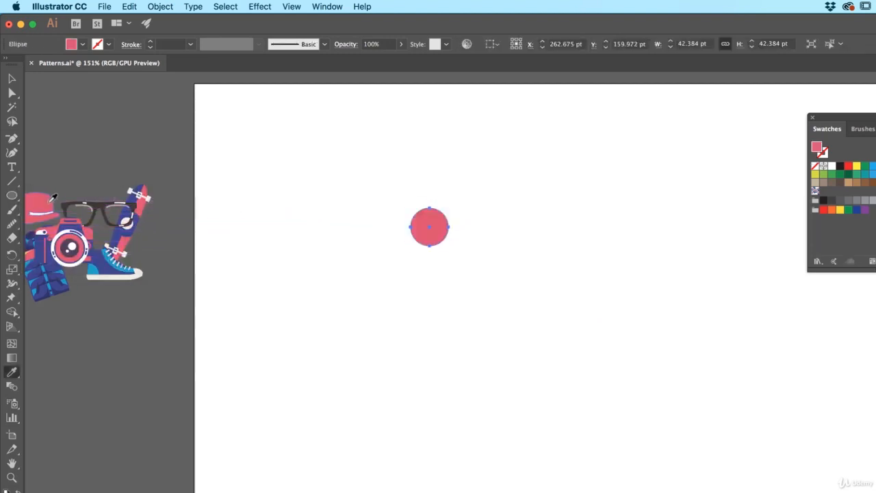
Step: Duplicate the circle twice, filling one copy with the shoe's light blue and the other with its dark blue
key(v)
drag(436, 245, 455, 282)
key(i)
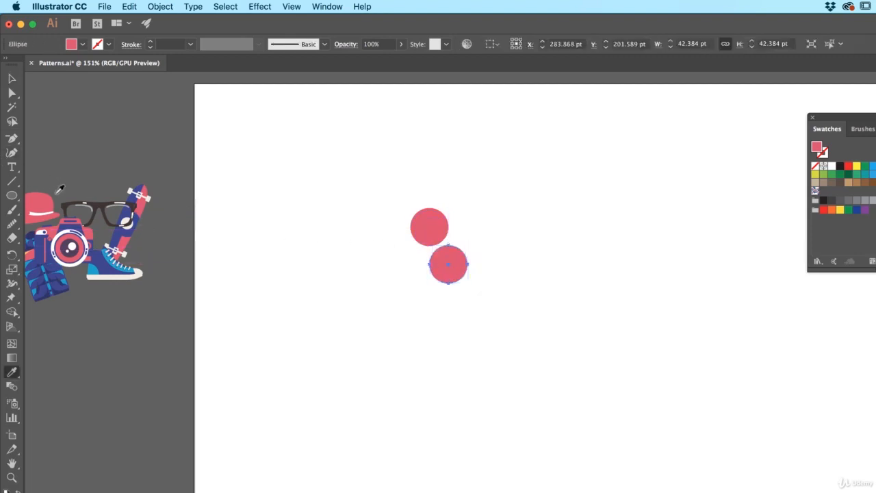
click(106, 254)
key(v)
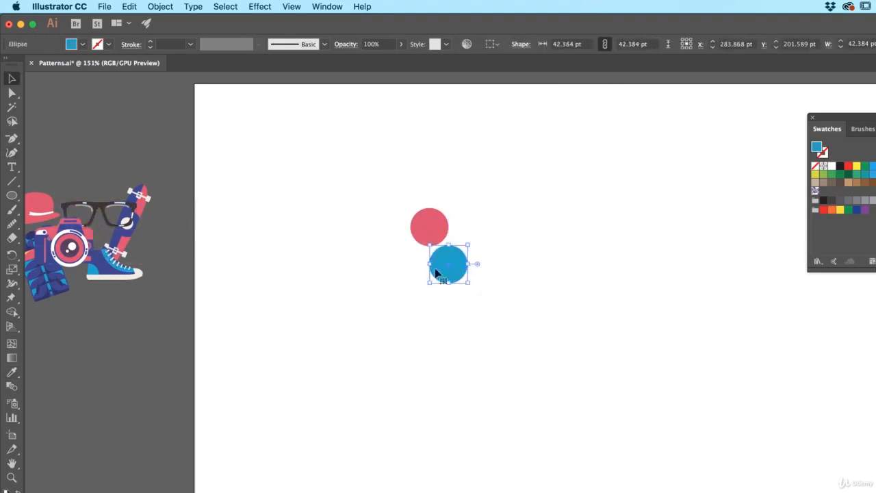
drag(453, 272, 485, 233)
key(i)
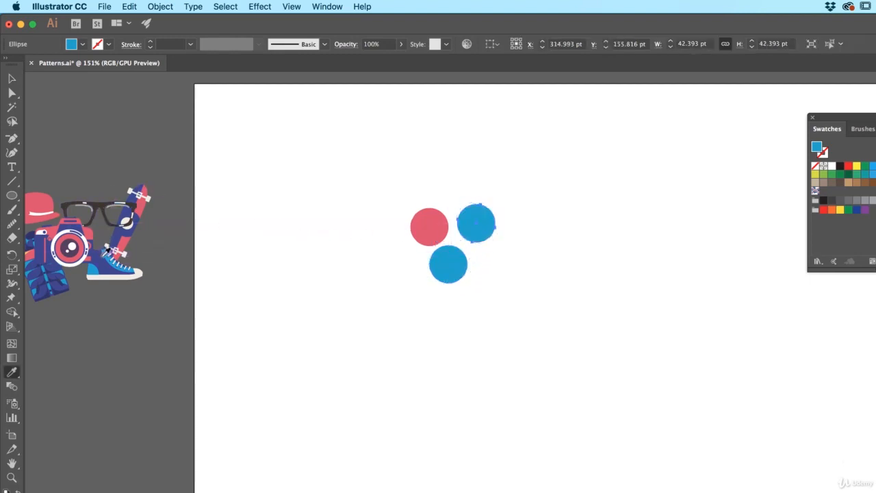
click(108, 267)
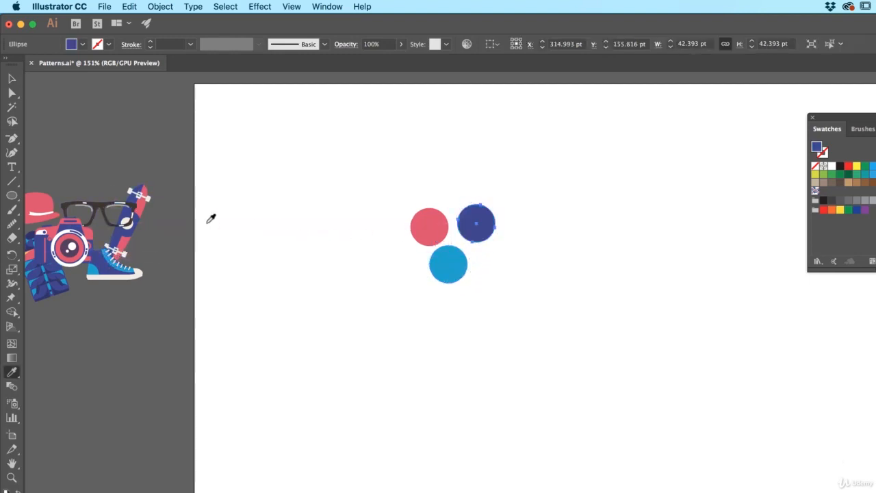
Step: Copy the three coloured circles and move them off the artboard, below the illustrations
key(v)
click(376, 220)
drag(377, 180, 571, 304)
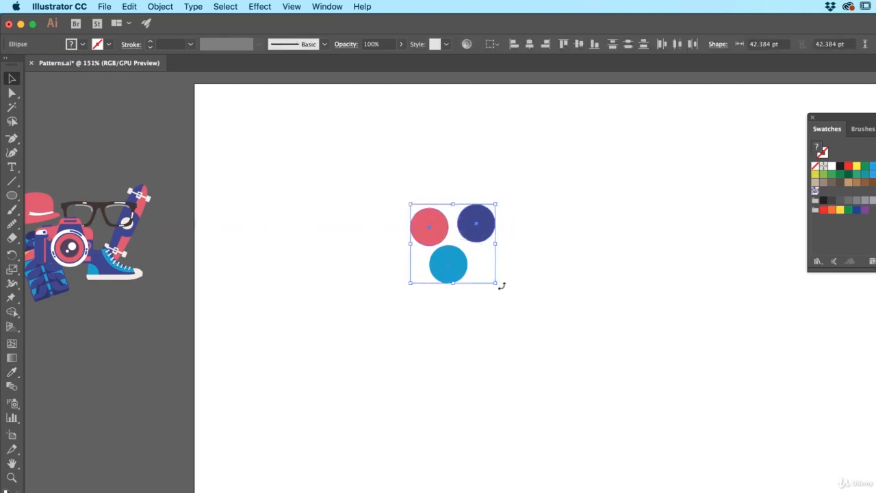
drag(422, 226, 55, 374)
click(347, 356)
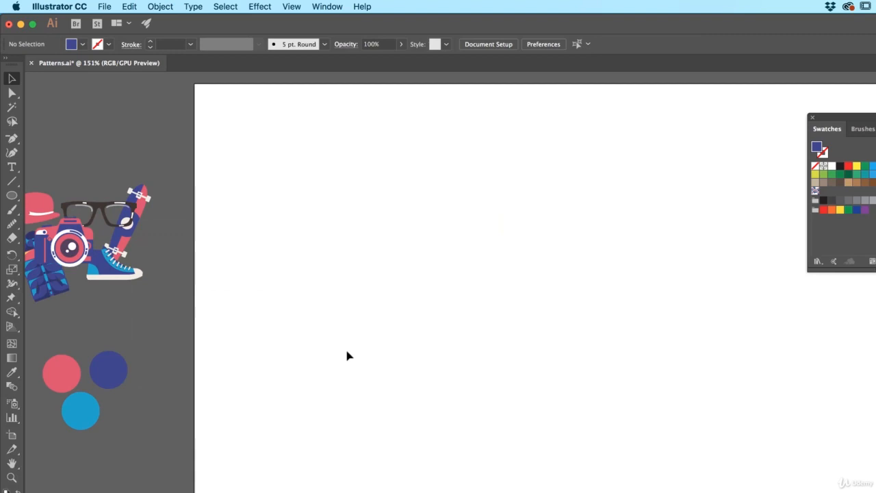
Step: Open the Retro pattern for editing and paste the three circles into its tile
double_click(815, 191)
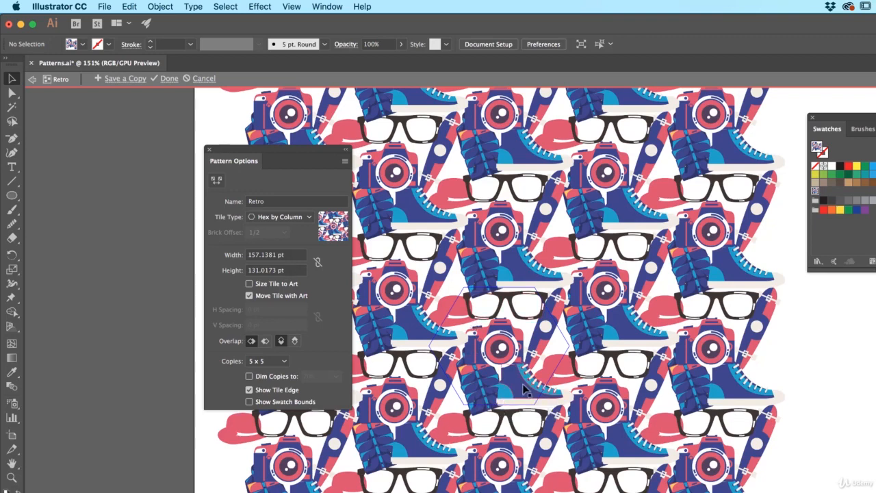
key(super+v)
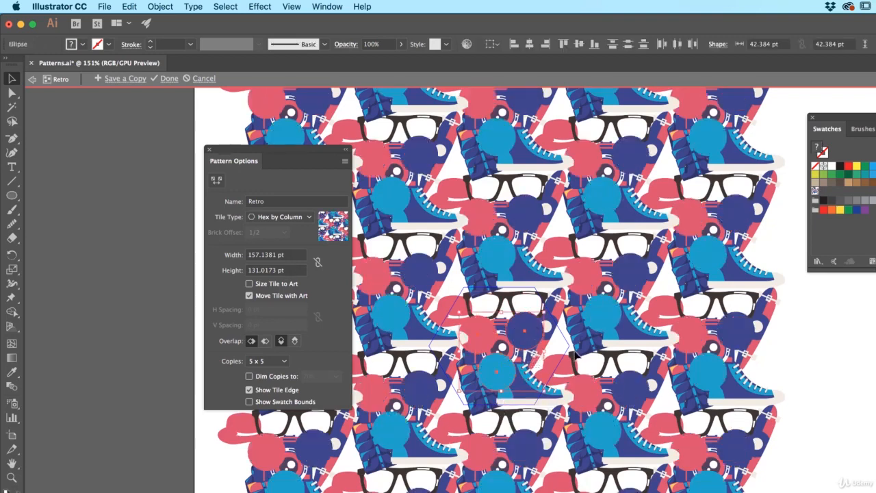
click(561, 351)
Step: Spread the circles over the tile's gaps, shrink the light blue one, send them behind the artwork, and finish editing the pattern
drag(531, 340, 558, 280)
drag(500, 381, 463, 402)
drag(484, 343, 529, 332)
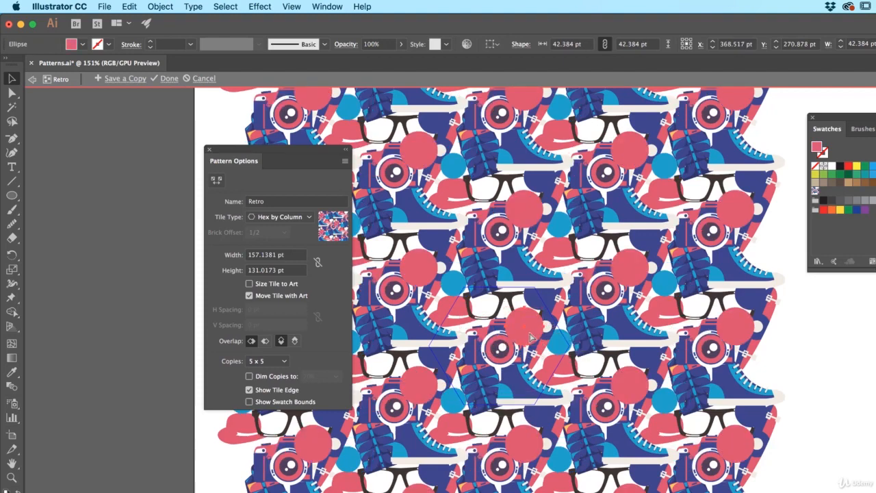
key(super+shift+bracketleft)
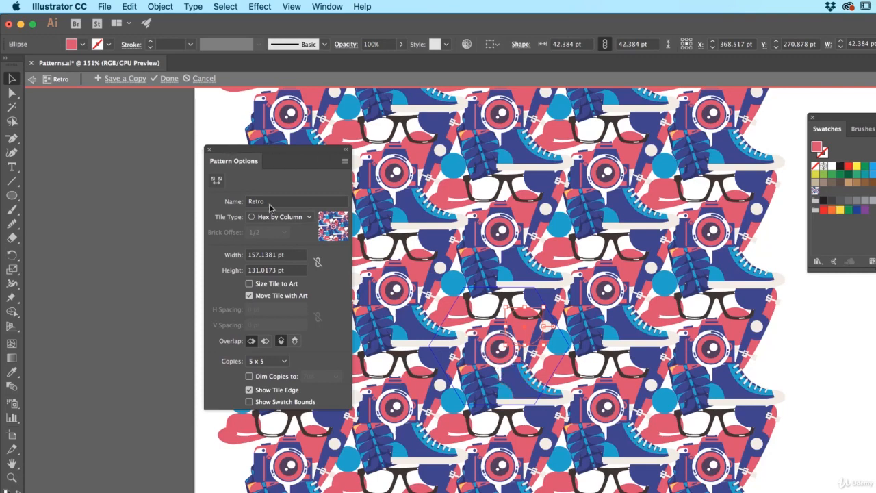
click(165, 80)
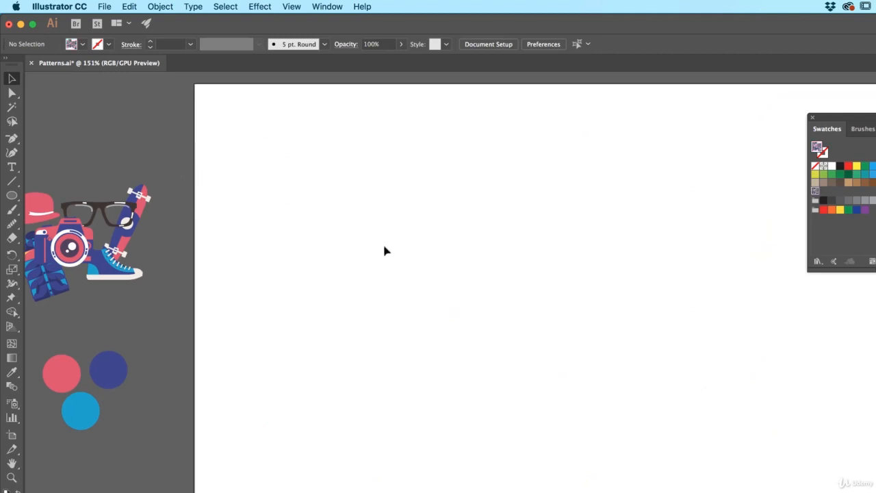
Step: Draw a 792 × 612 pt rectangle covering the artboard, filled with the Retro pattern
click(14, 195)
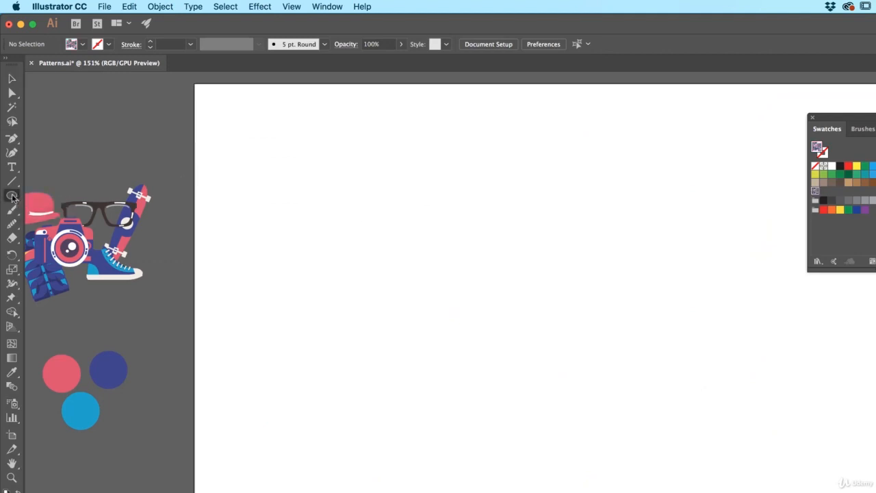
drag(12, 197, 62, 195)
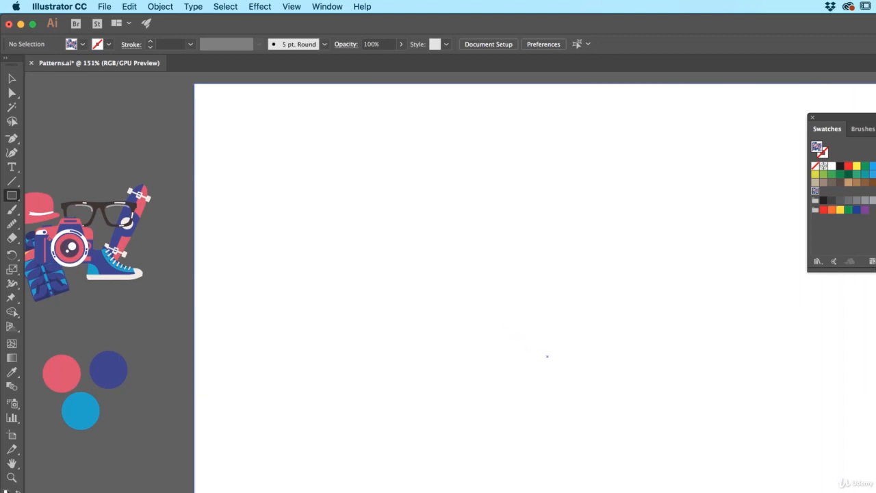
drag(875, 492, 754, 395)
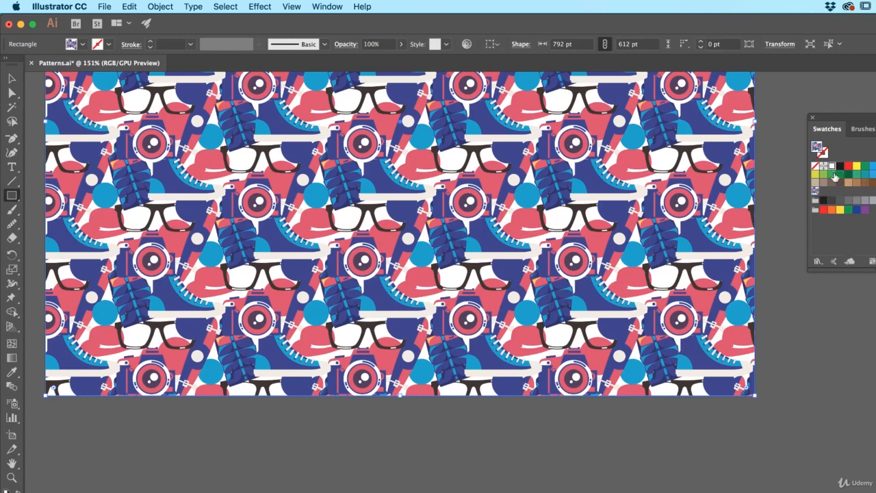
Step: Try a white fill with the Retro pattern as the rectangle's stroke, then restore the pattern fill with no stroke
click(831, 166)
key(x)
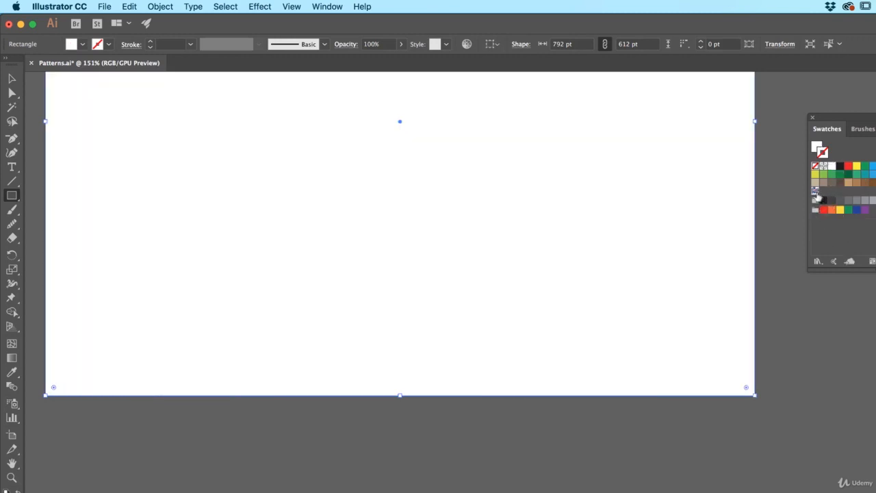
click(814, 193)
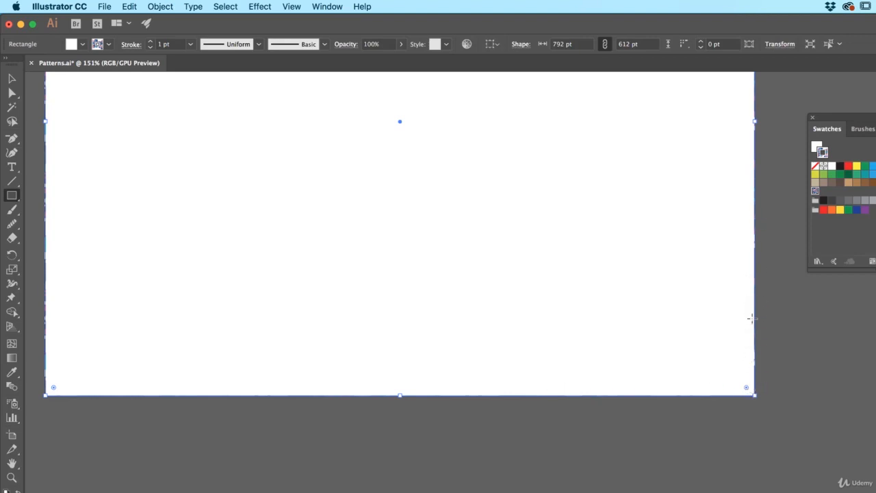
click(815, 166)
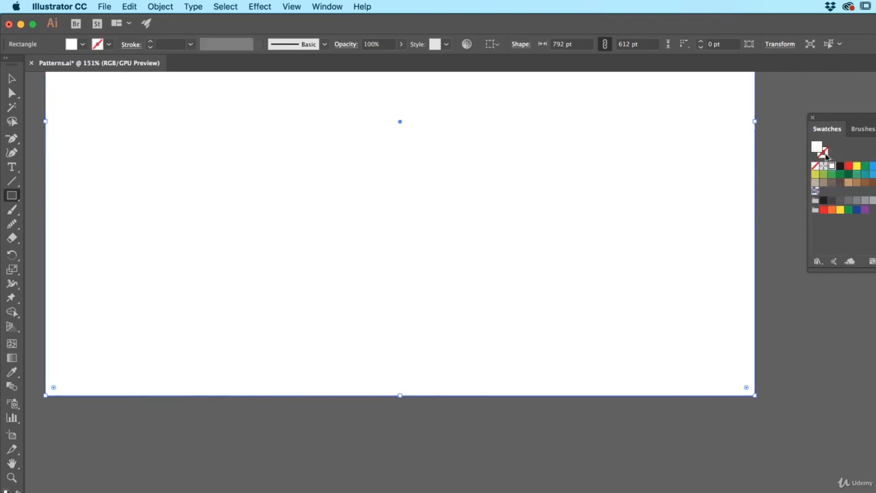
click(815, 193)
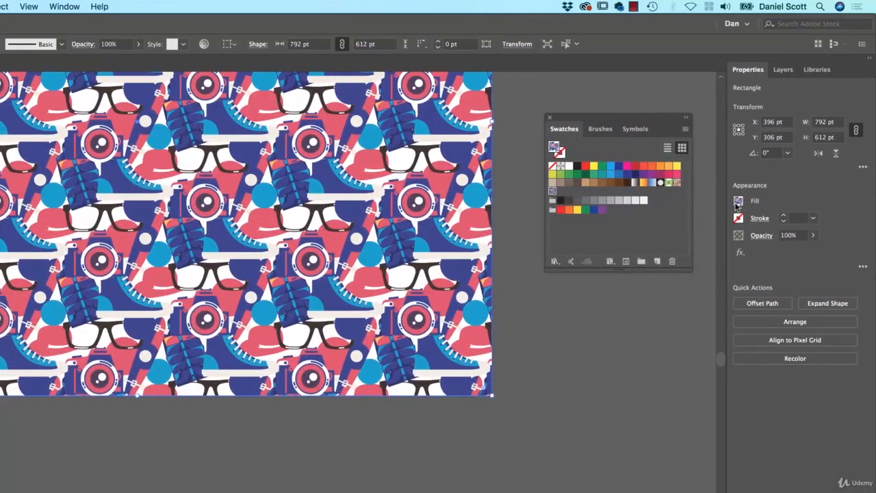
Step: Examine the fill and stroke swatch choices for the rectangle and the overall pattern on the artboard
click(738, 202)
click(772, 185)
click(738, 218)
click(789, 197)
key(super+minus)
key(super+minus)
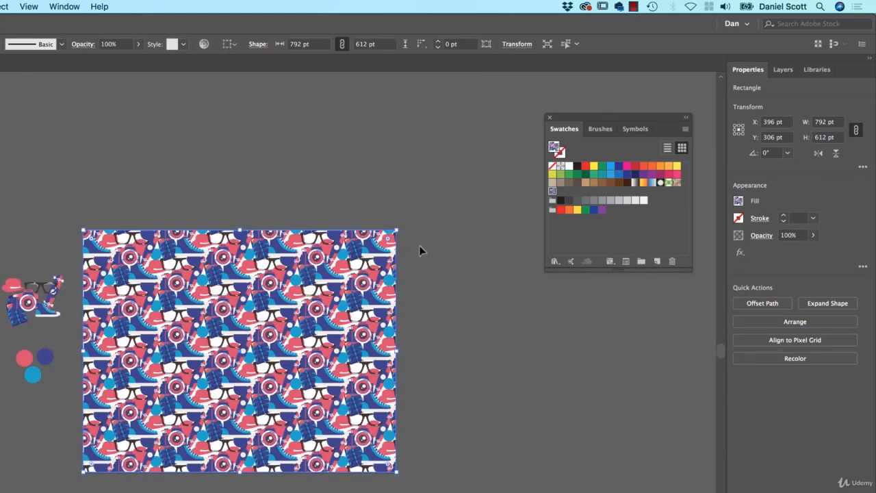
key(super+equal)
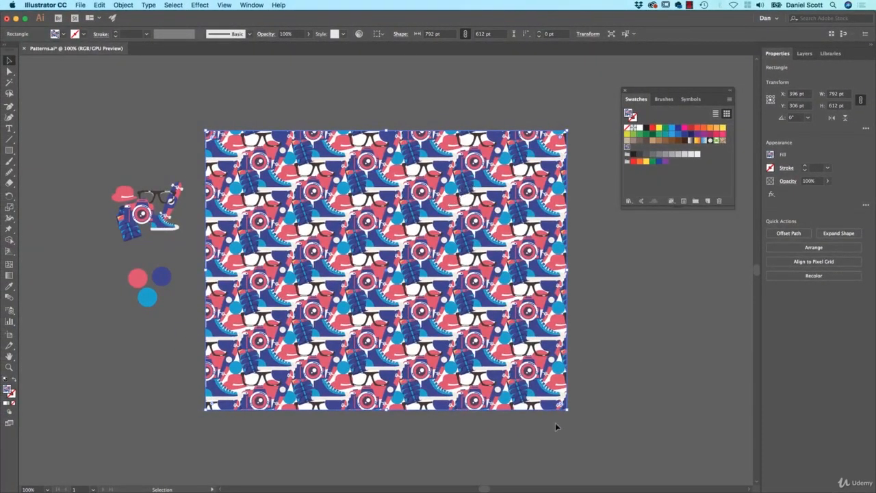
Step: Try shrinking the rectangle together with its pattern to about 521 pt wide, then undo the resize
drag(567, 409, 444, 317)
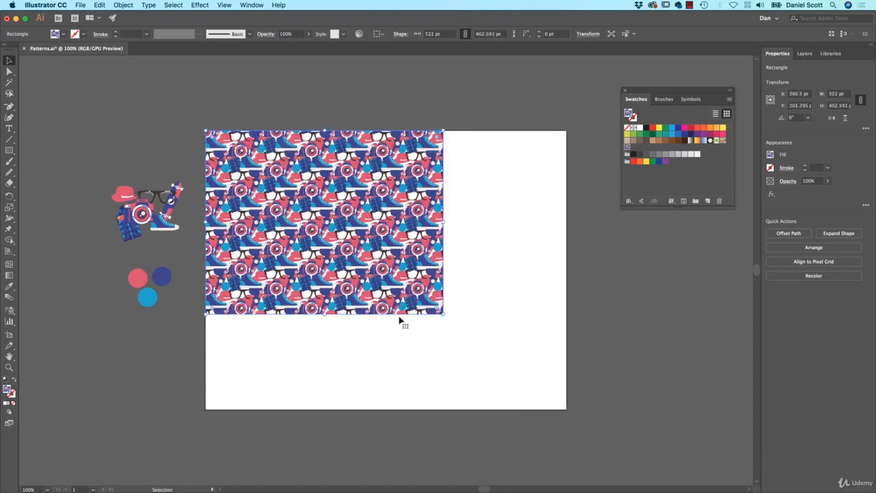
key(a)
key(v)
key(super+z)
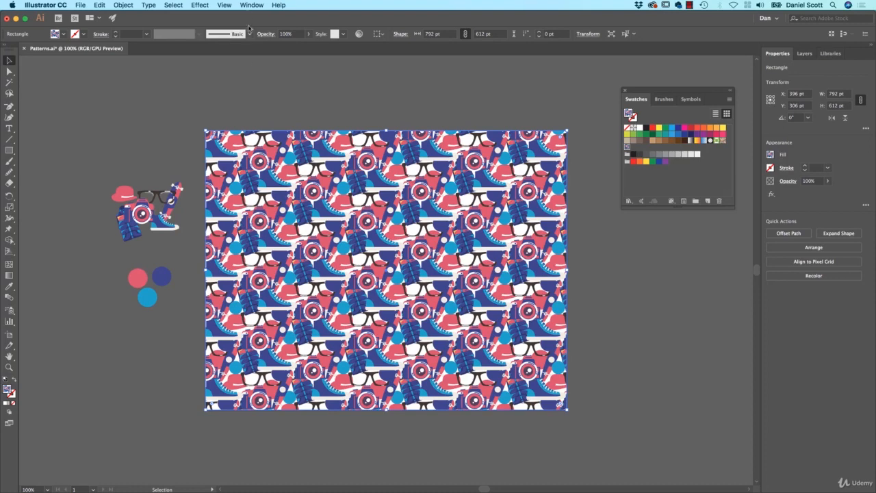
Step: Show the Transform options for the patterned rectangle and place them below the swatches
click(251, 5)
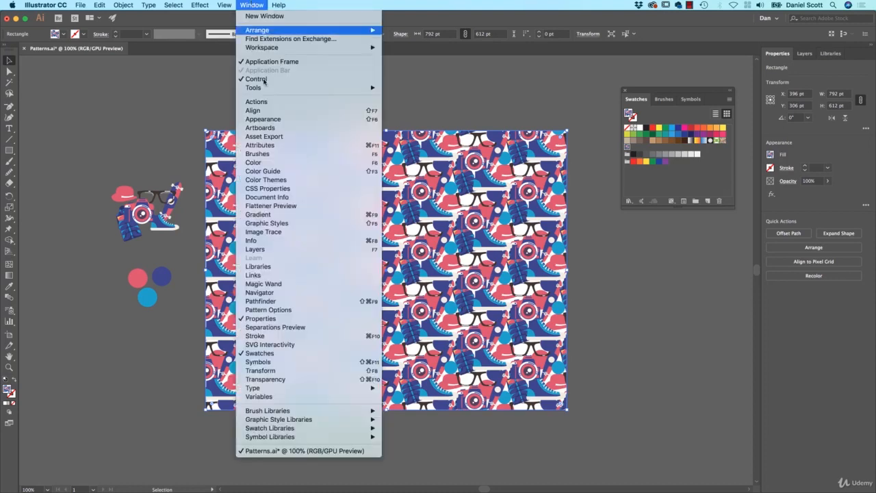
click(272, 370)
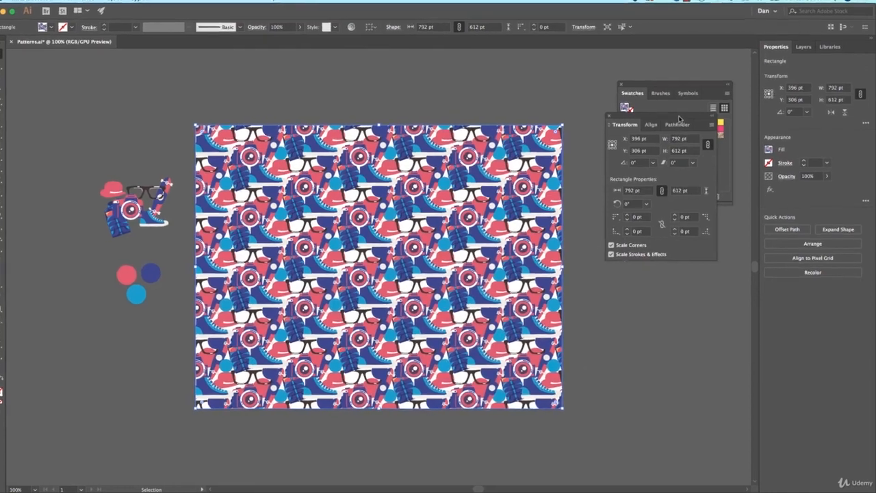
drag(679, 120, 670, 266)
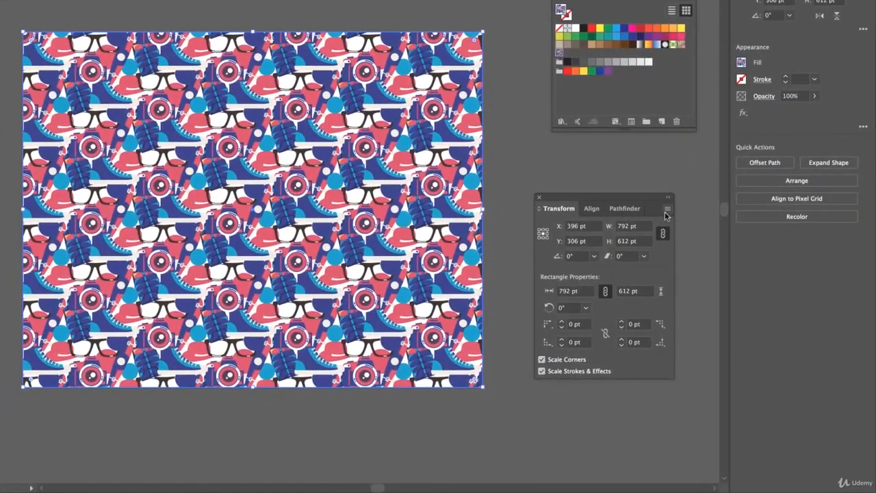
Step: Try shrinking the rectangle to about 519 × 401 pt with Transform Object Only, then undo the resize and restore Transform Both
click(667, 208)
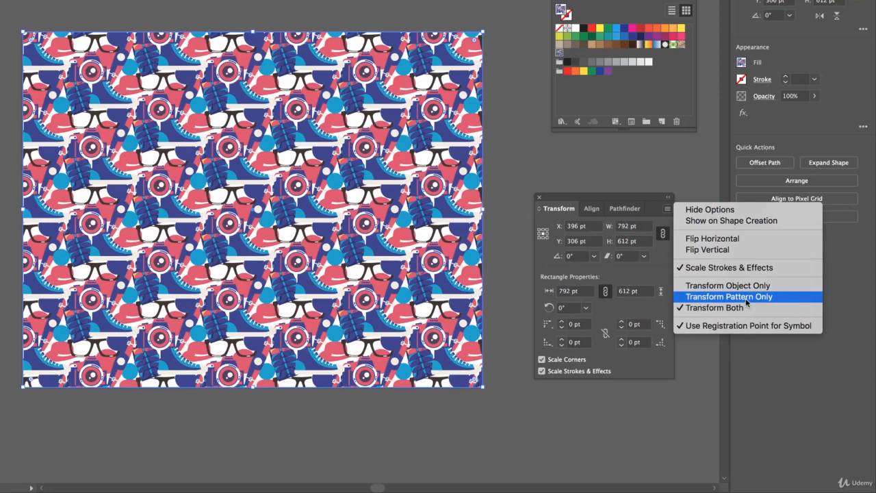
click(702, 287)
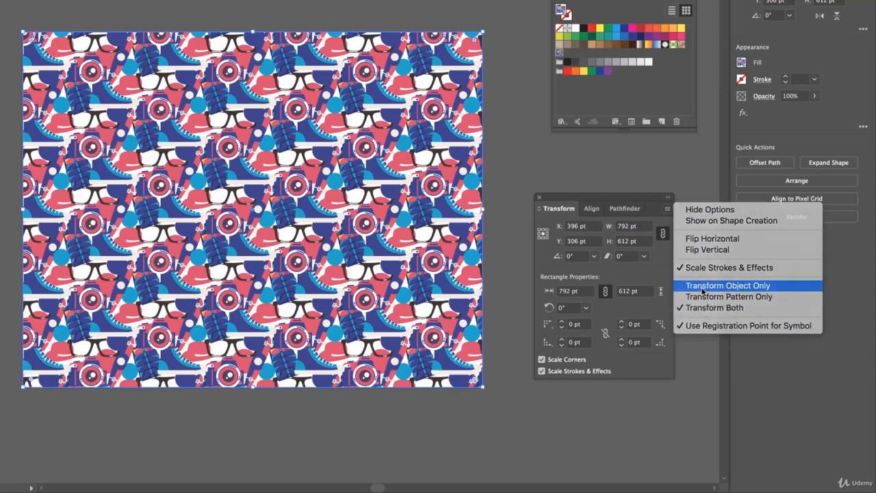
drag(483, 388, 323, 264)
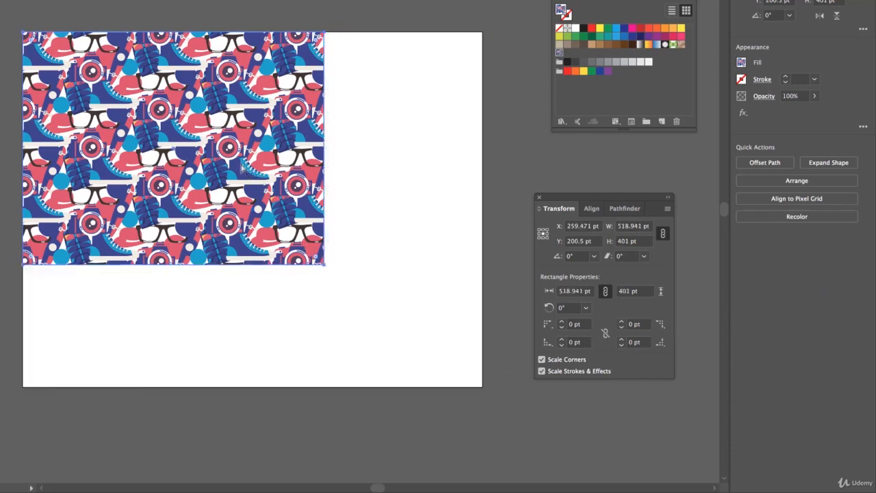
key(ctrl+z)
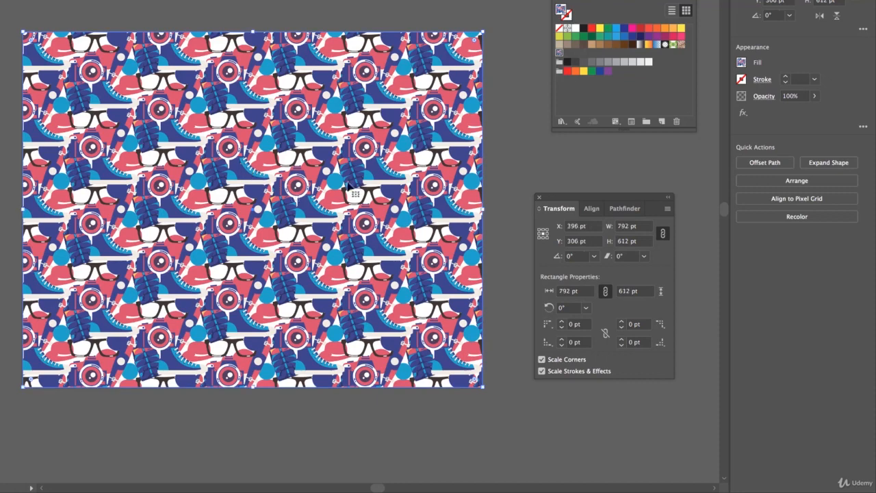
click(668, 209)
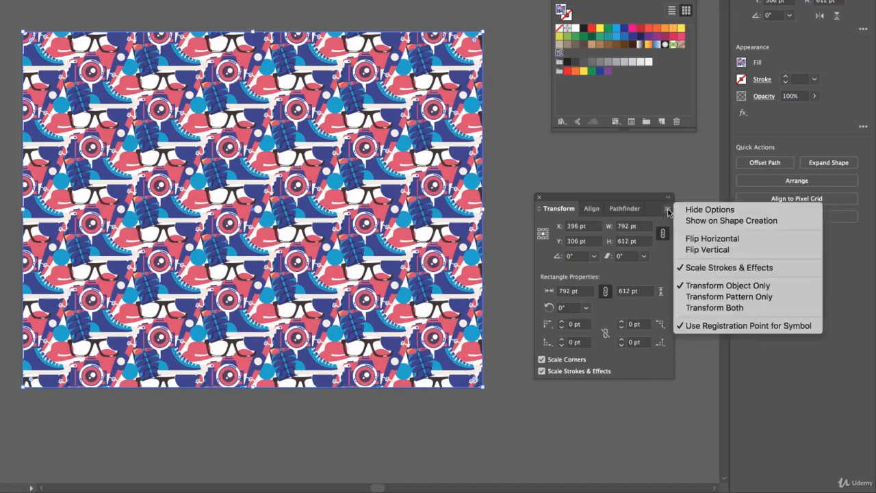
click(712, 311)
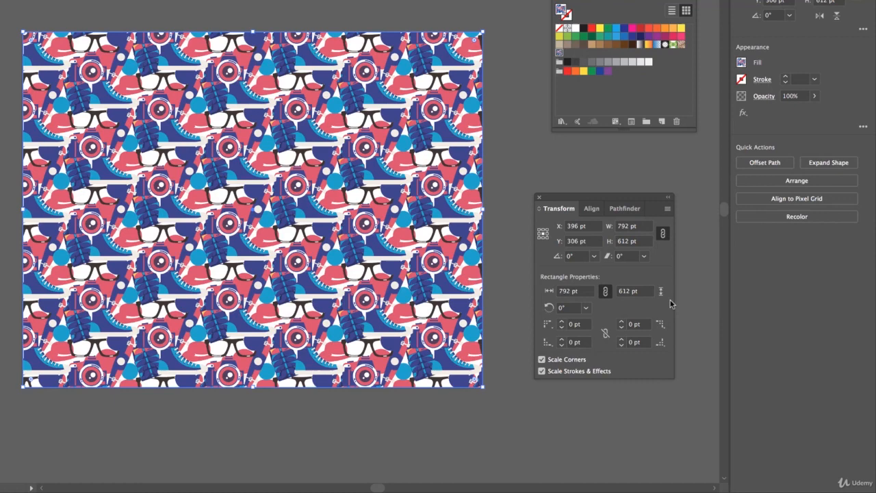
Step: Choose Transform Pattern Only, try shrinking the rectangle to about 484 × 374 pt, and undo the resize
click(667, 209)
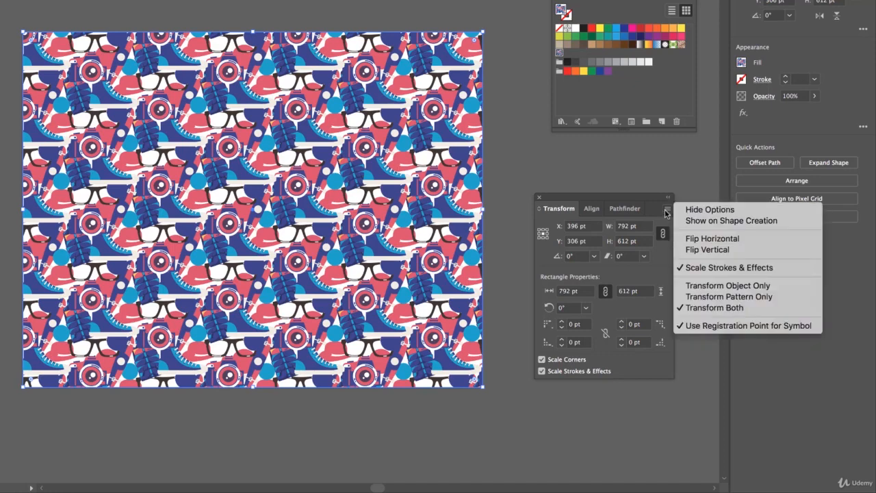
click(748, 299)
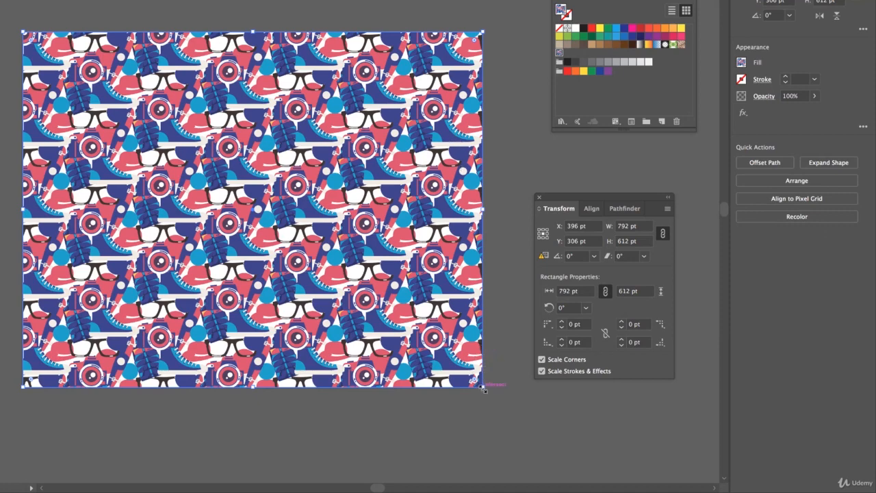
drag(483, 388, 312, 258)
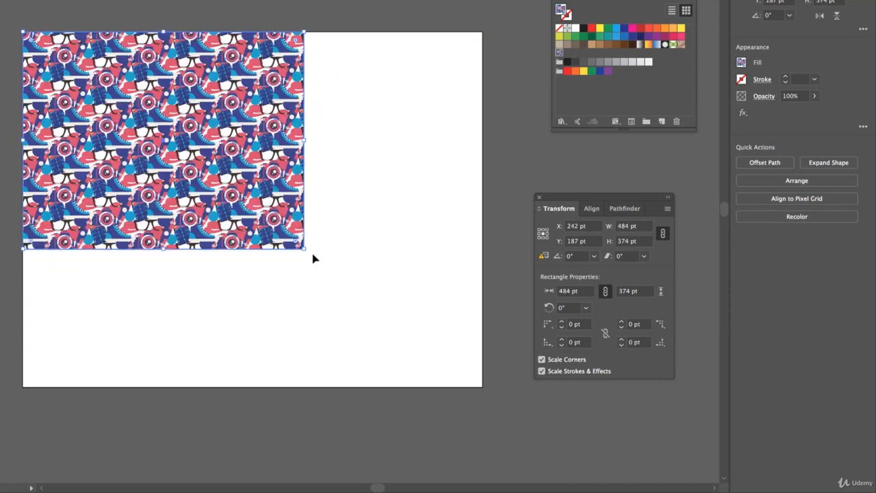
key(super+z)
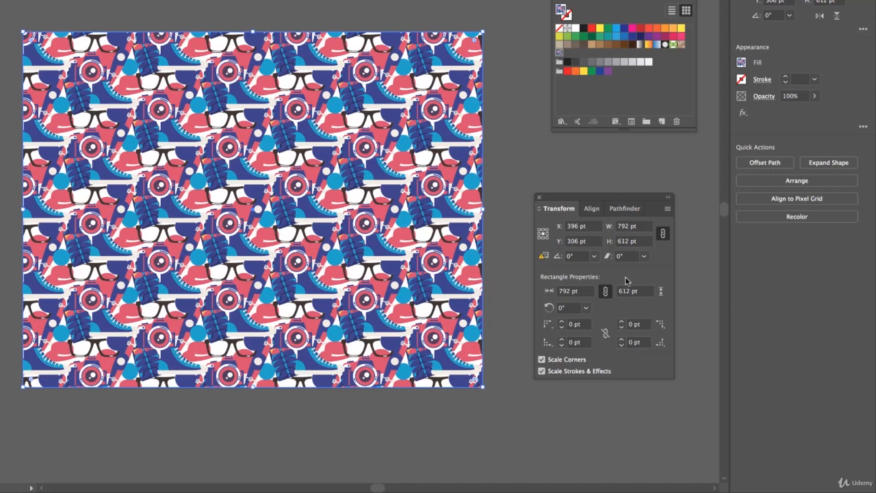
Step: Using Transform Pattern Only, scale the rectangle's pattern to half size with a width of 792 pt/2, keeping proportions constrained
click(667, 212)
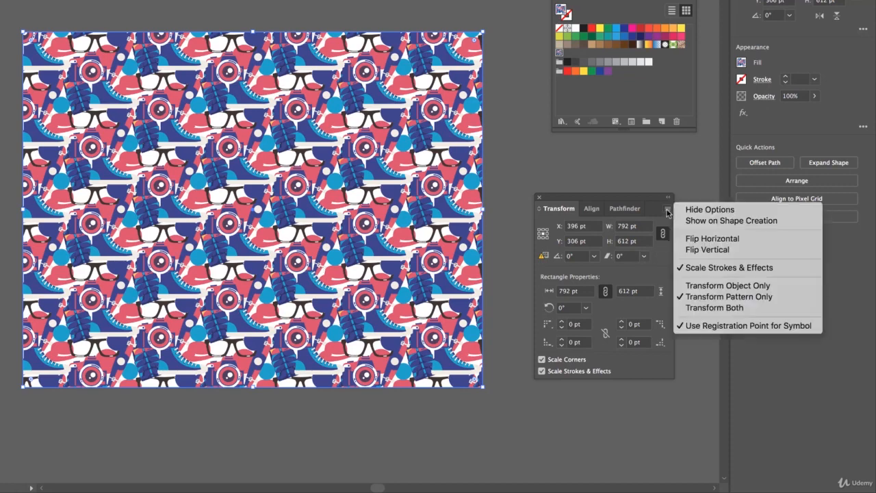
click(720, 298)
click(640, 228)
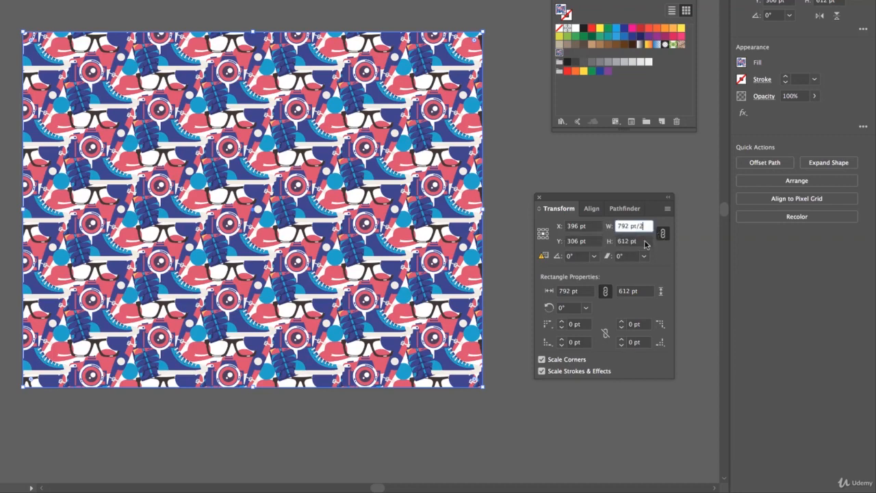
key(Tab)
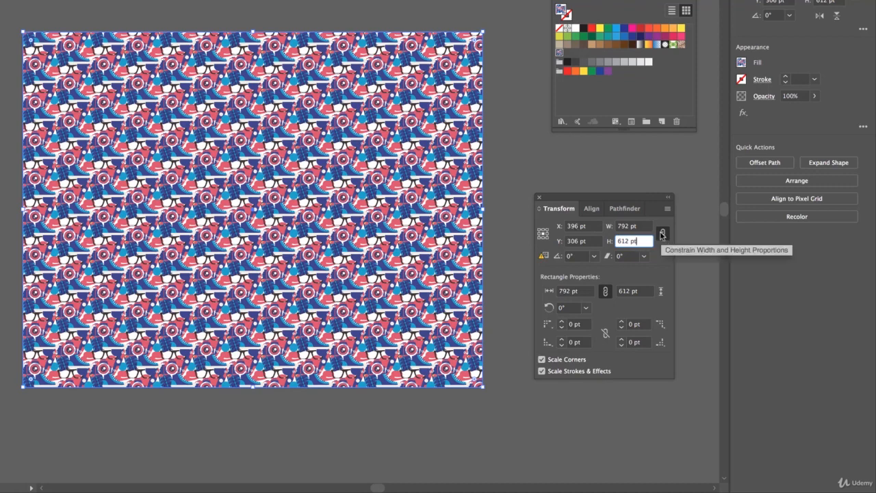
click(663, 234)
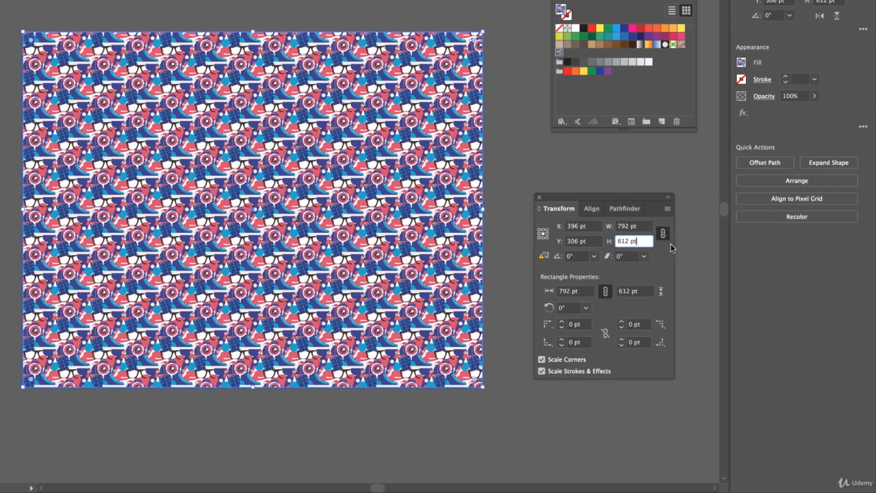
Step: Rotate the pattern inside the rectangle by 20°, then restore Transform Both and deselect the rectangle
key(Tab)
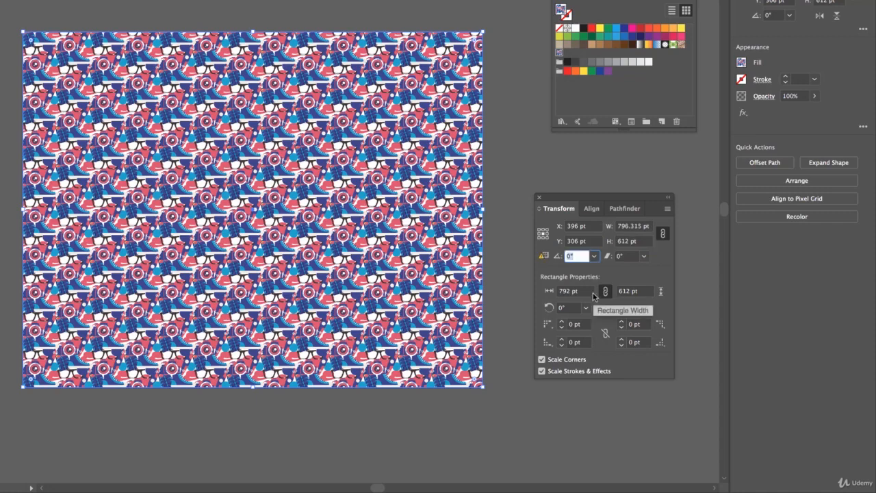
text(20)
key(Return)
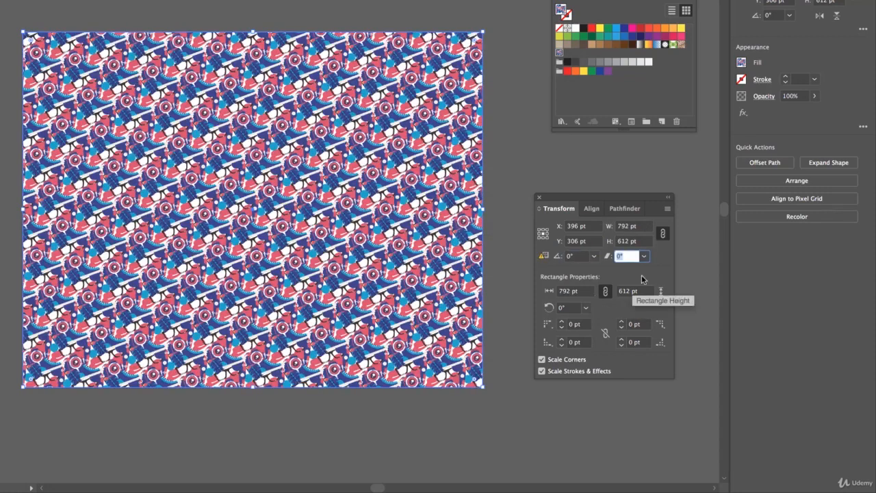
click(668, 209)
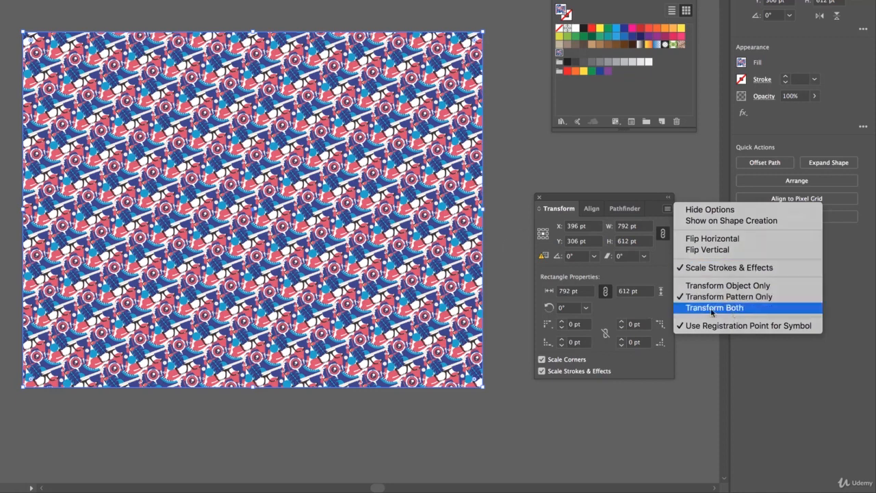
click(732, 314)
click(500, 181)
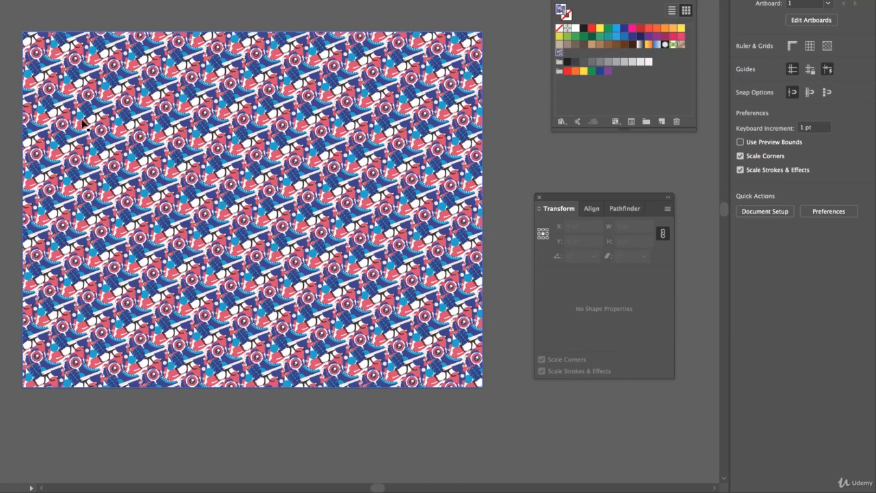
Step: Try moving the patterned rectangle off the artboard to about X 931 pt, Y 569 pt, then undo the move
drag(289, 153, 599, 305)
drag(398, 287, 104, 68)
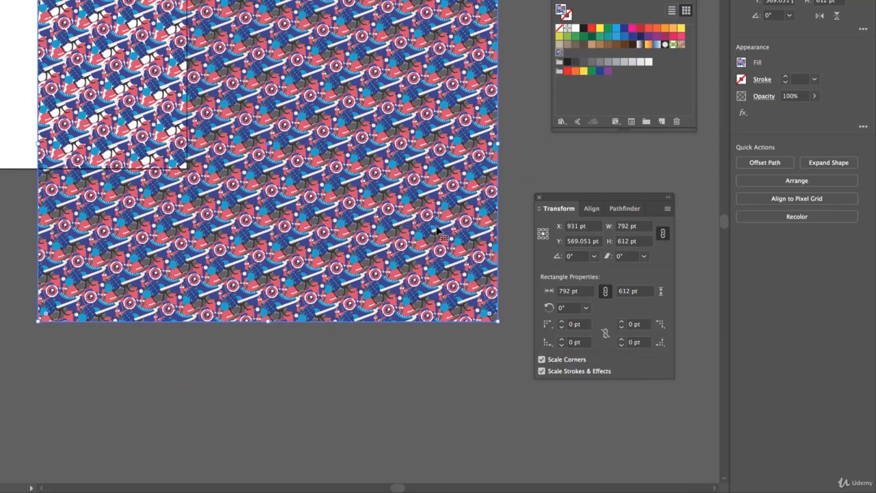
key(super+z)
key(super+z)
key(super+z)
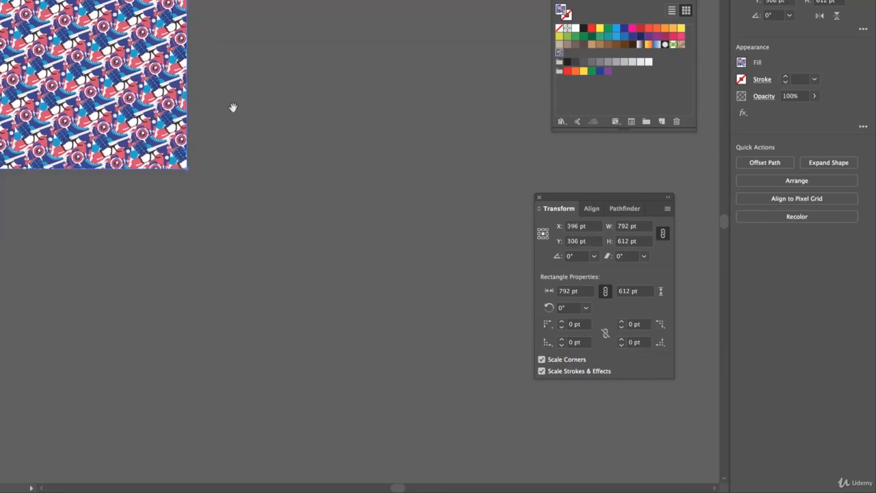
key(super+z)
key(super+z)
key(super+z)
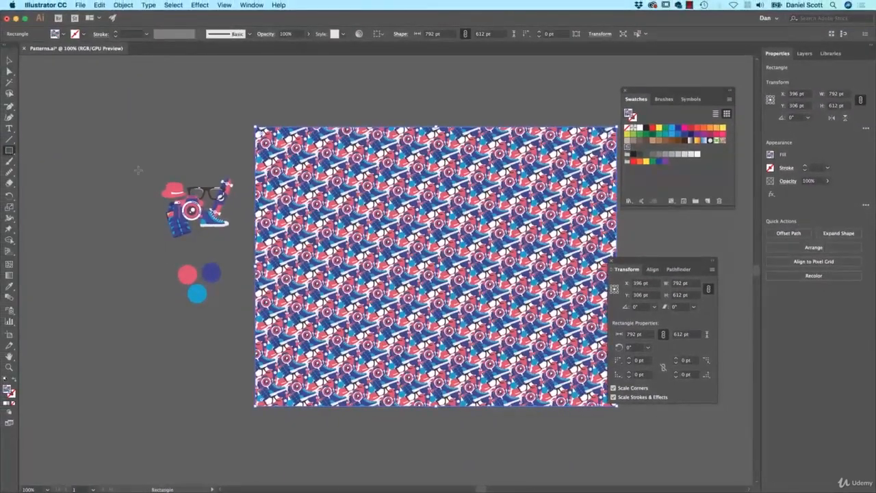
Step: Draw a rectangle about 233 × 179 pt over the illustrations, fill it with CMYK Magenta and send it to the back
drag(138, 169, 244, 250)
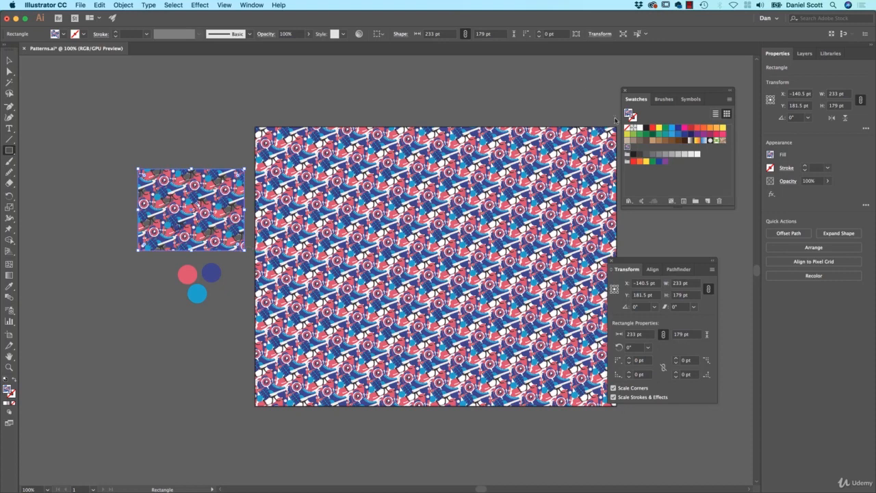
click(685, 128)
key(super+shift+bracketleft)
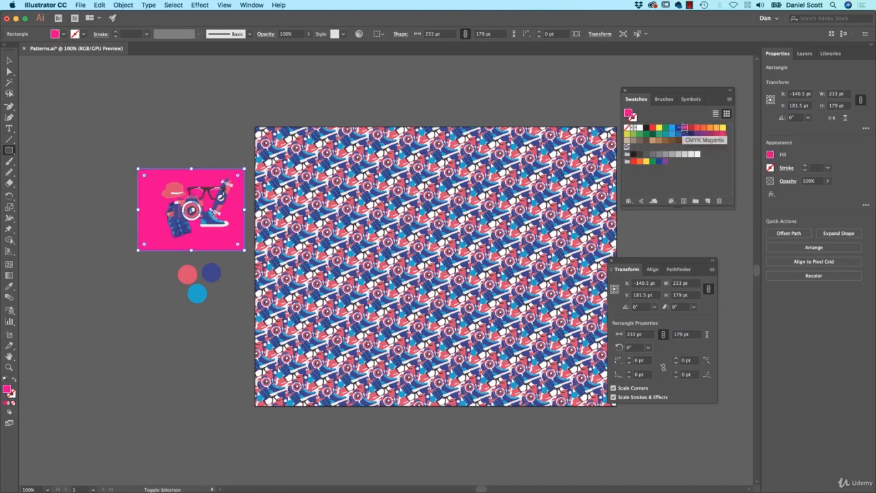
key(v)
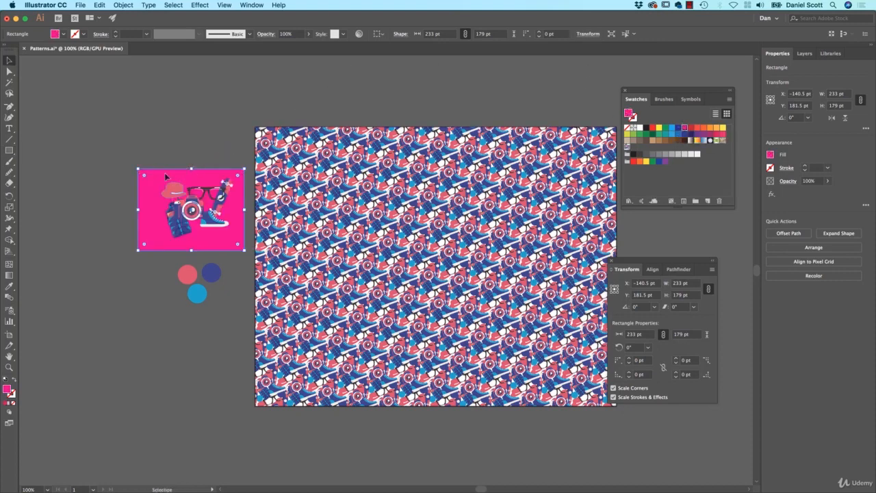
shift+click(212, 229)
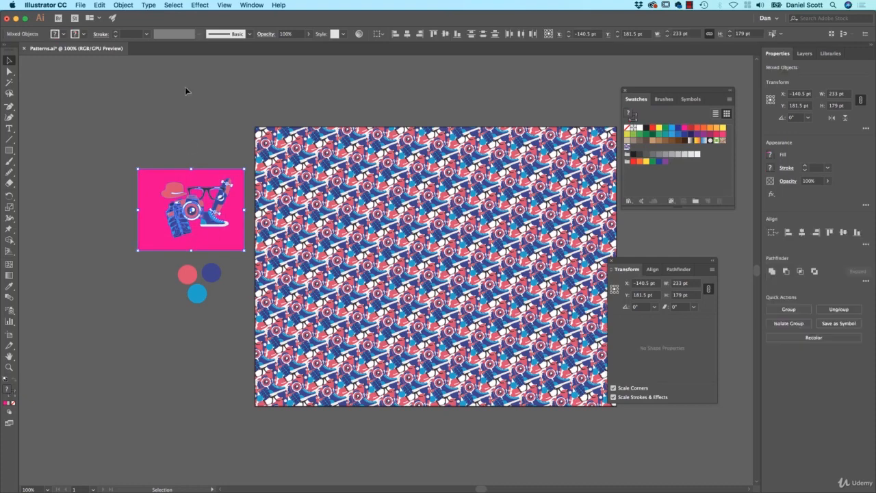
click(195, 143)
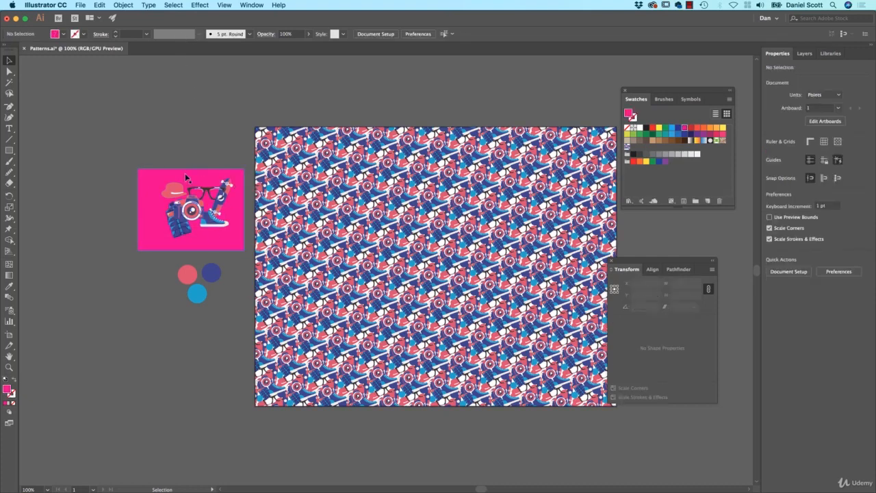
Step: Move the magenta rectangle behind the pattern and enlarge it to about 792 × 608 pt to cover the artboard
drag(213, 177, 331, 136)
scroll(241, 184, right, 5)
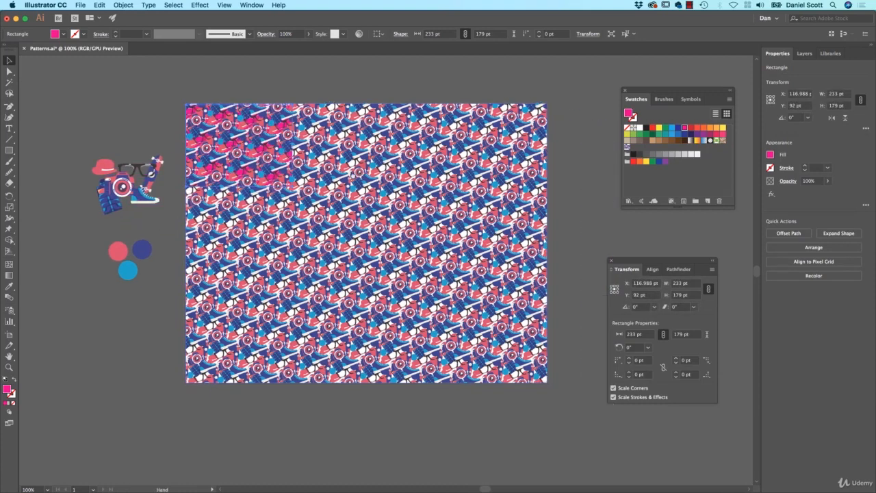
drag(248, 178, 504, 374)
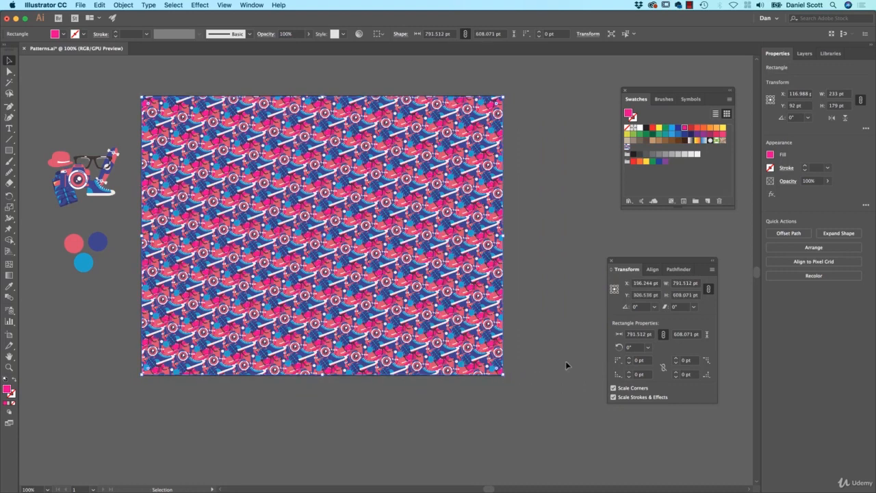
click(562, 306)
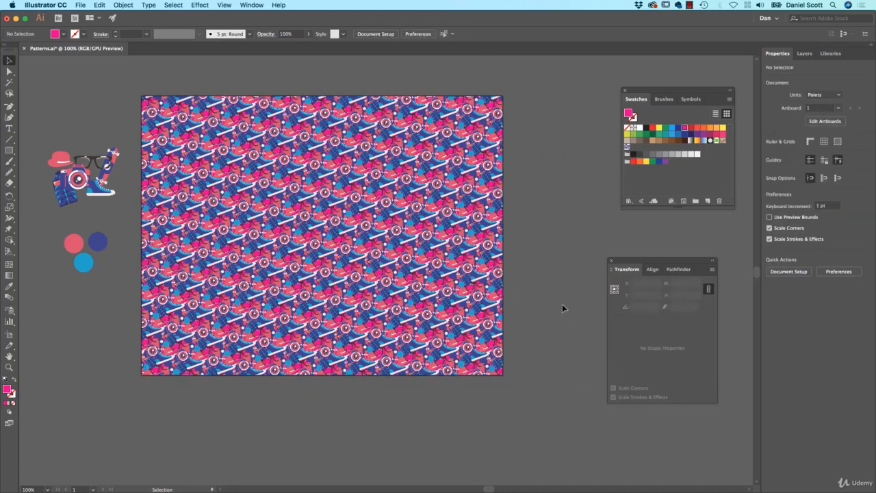
Step: Duplicate Artboard 1 with its artwork, placing the copy beside the original at about X 1424 pt, Y 306 pt
scroll(537, 222, right, 5)
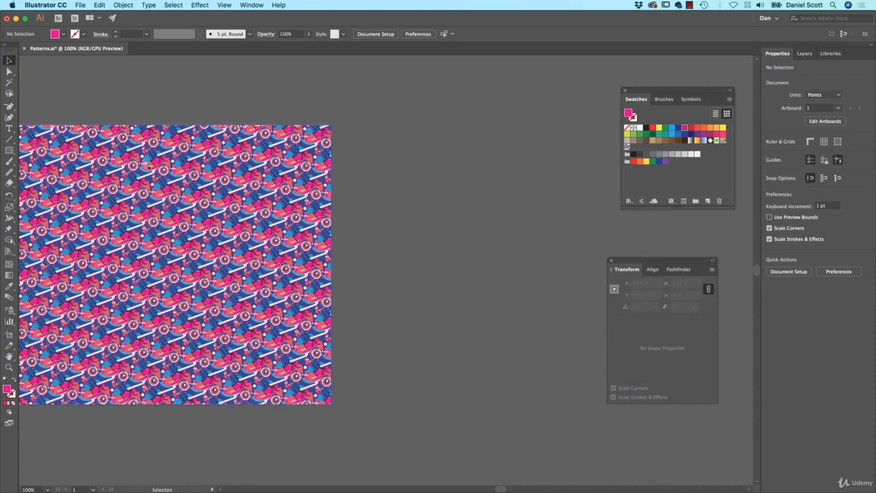
key(super+minus)
key(super+minus)
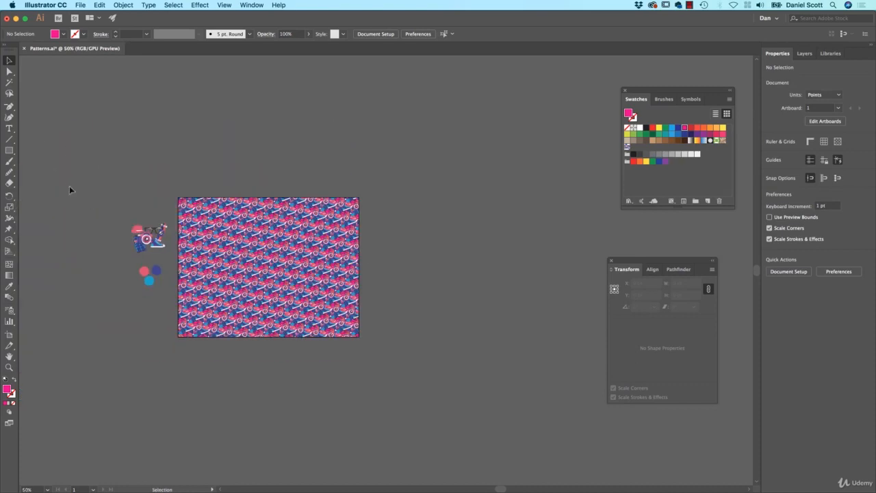
key(shift+o)
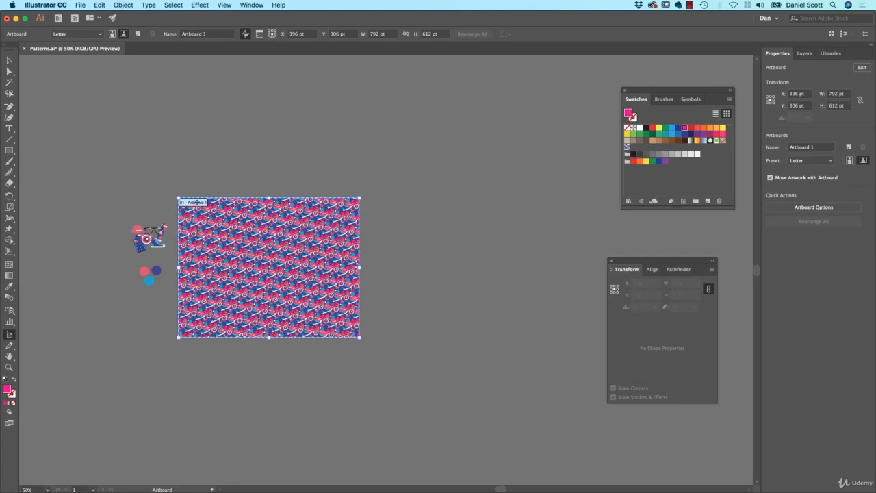
drag(197, 204, 432, 210)
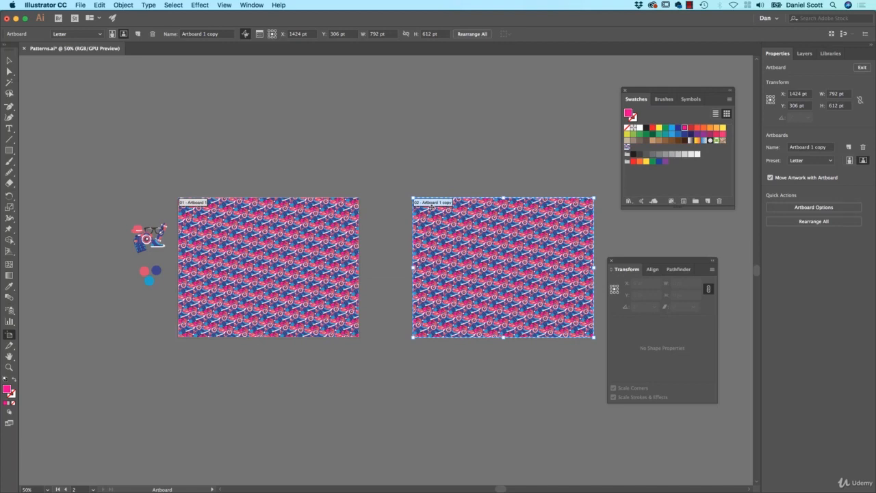
scroll(456, 170, right, 5)
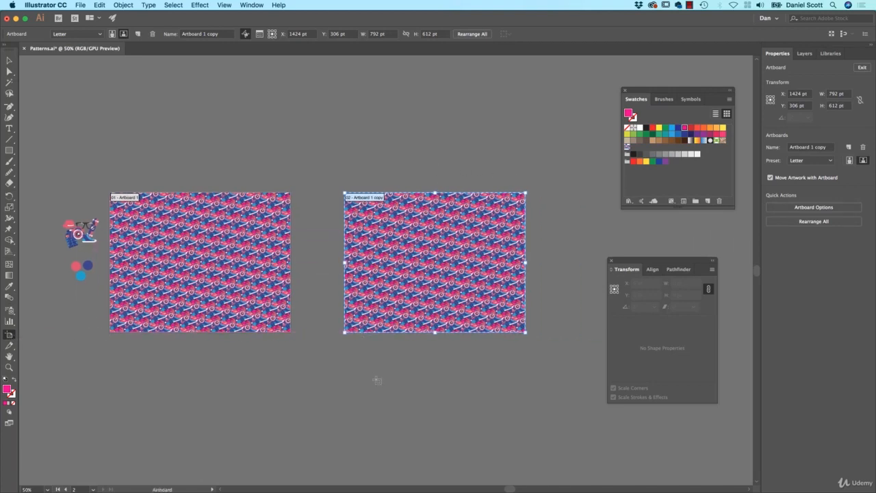
Step: Delete the magenta background rectangle from the copied artboard and select its patterned rectangle
key(v)
click(409, 312)
key(super+[)
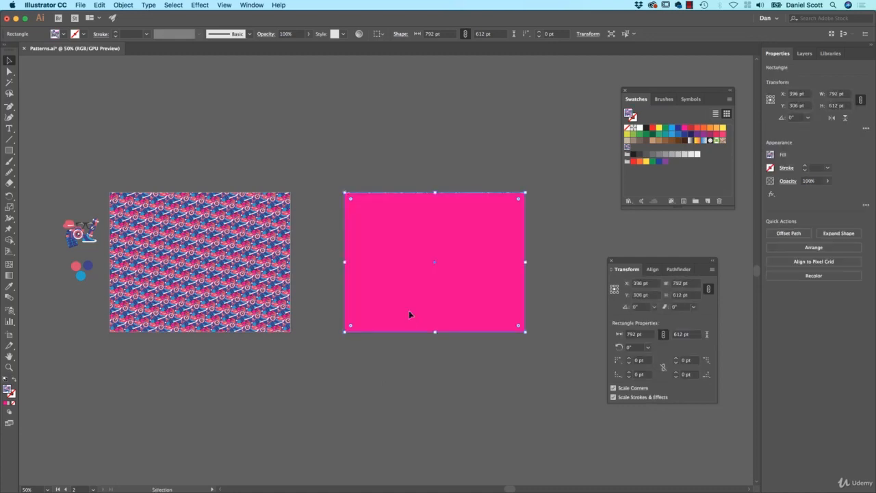
click(409, 310)
key(Delete)
click(403, 290)
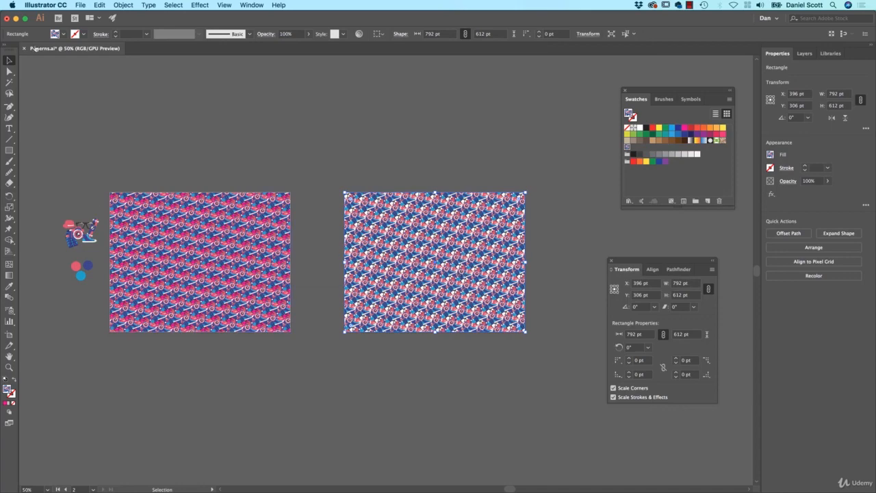
Step: Try an envelope warp on the copied artboard's patterned rectangle, previewing the Wave style with a 50% horizontal bend
click(101, 5)
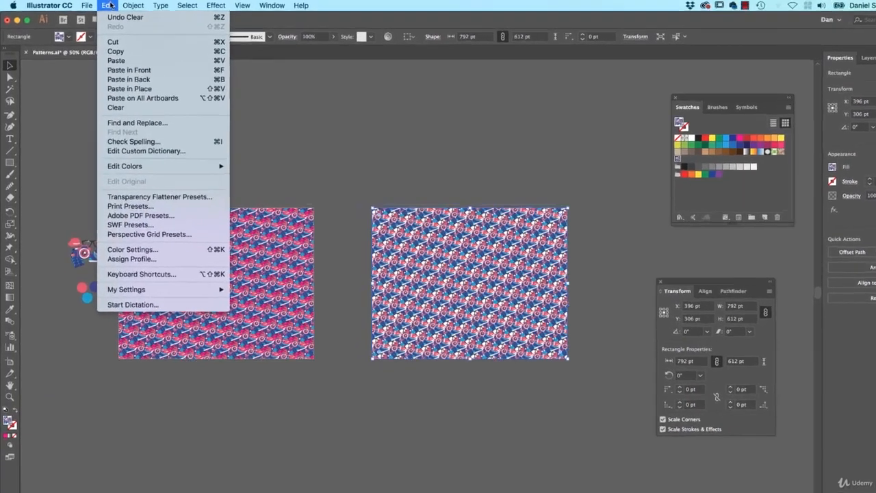
mouse_move(133, 5)
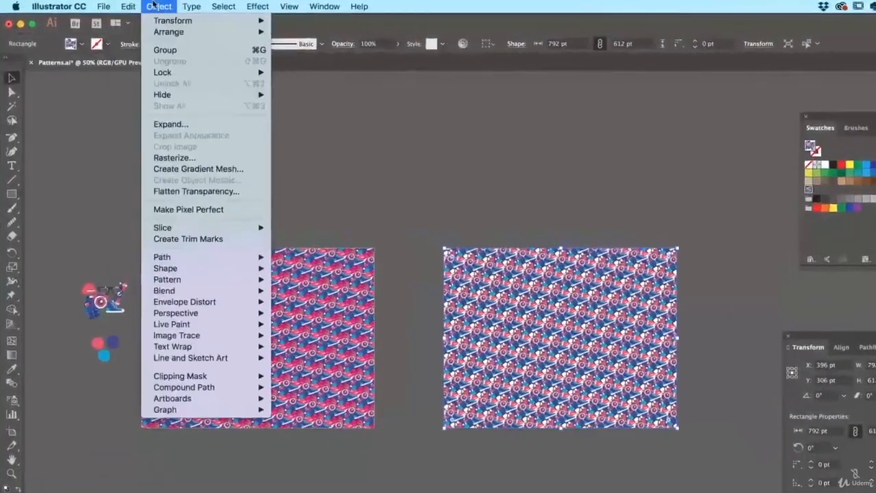
mouse_move(173, 255)
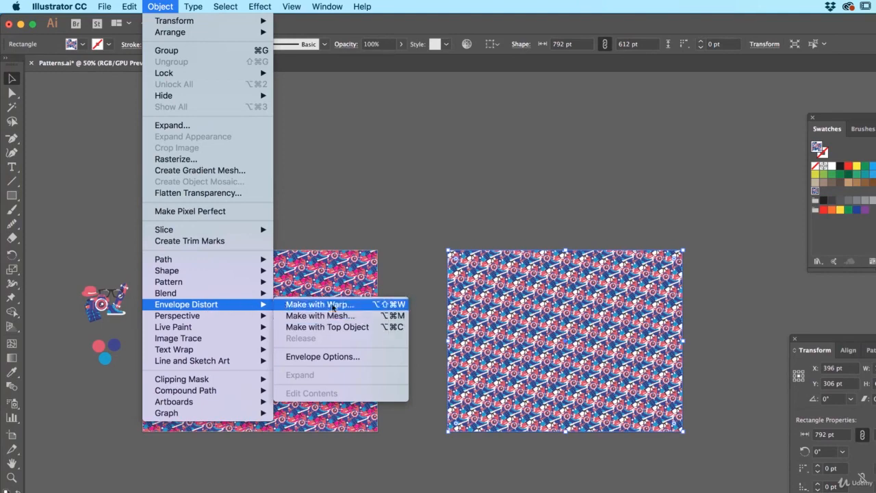
click(309, 305)
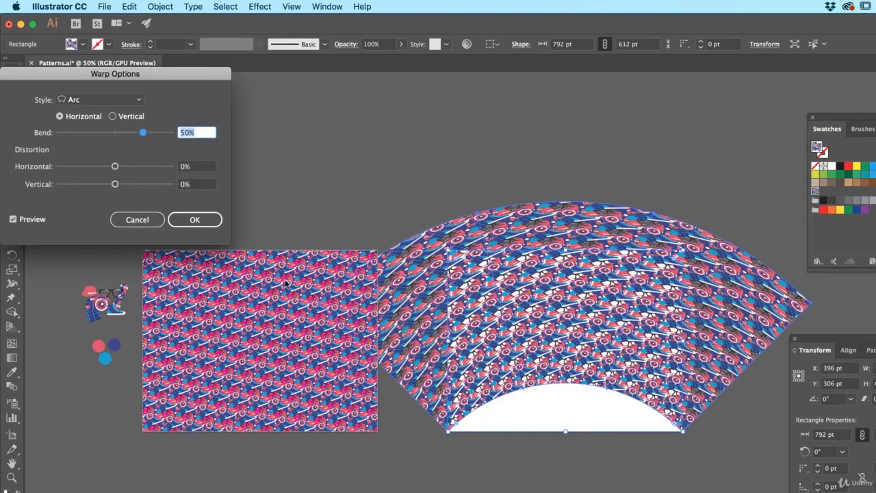
click(110, 100)
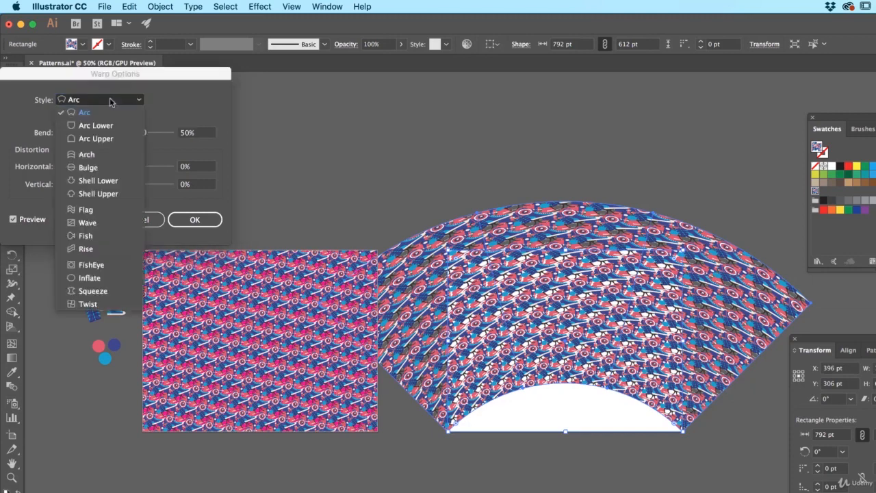
click(99, 223)
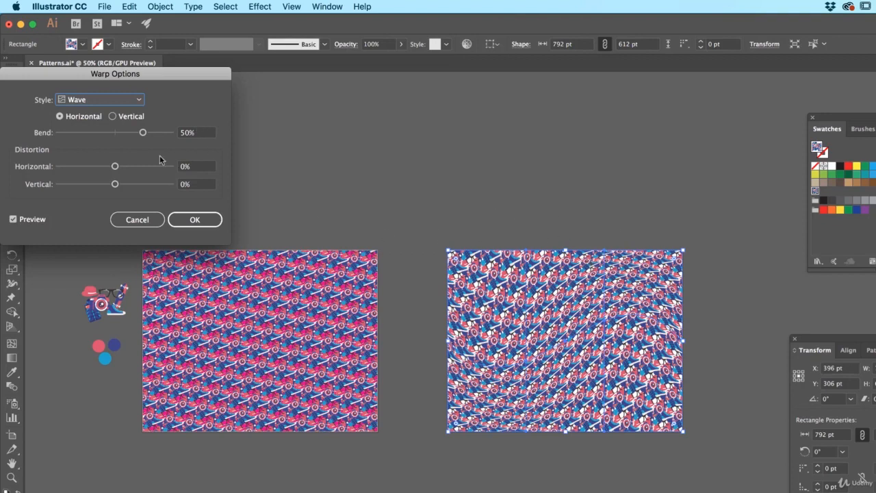
click(145, 219)
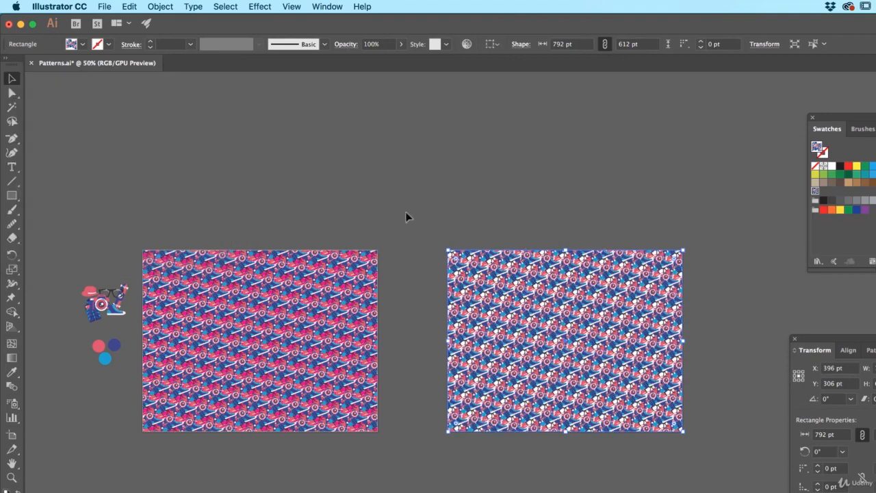
Step: Draw a closed, blue-filled shield-like shape about 493 × 456 pt over the second artboard's pattern with the Curvature tool and select it
click(411, 209)
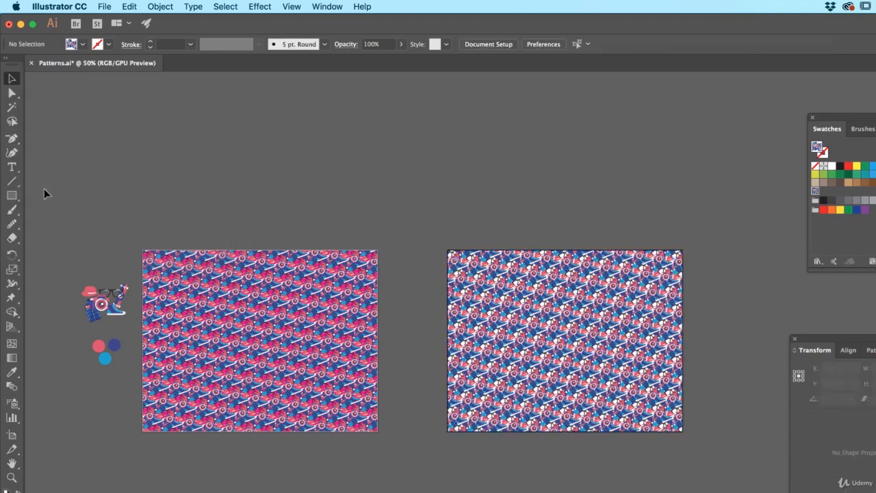
click(11, 154)
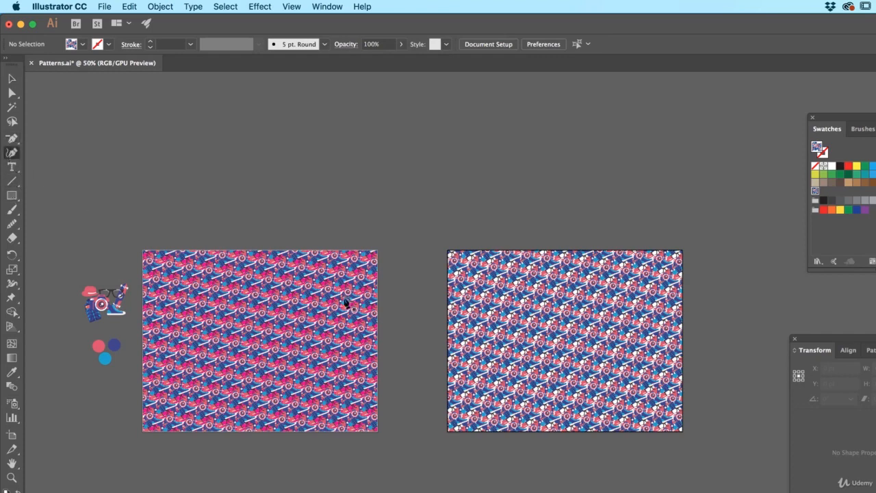
scroll(503, 303, up, 1)
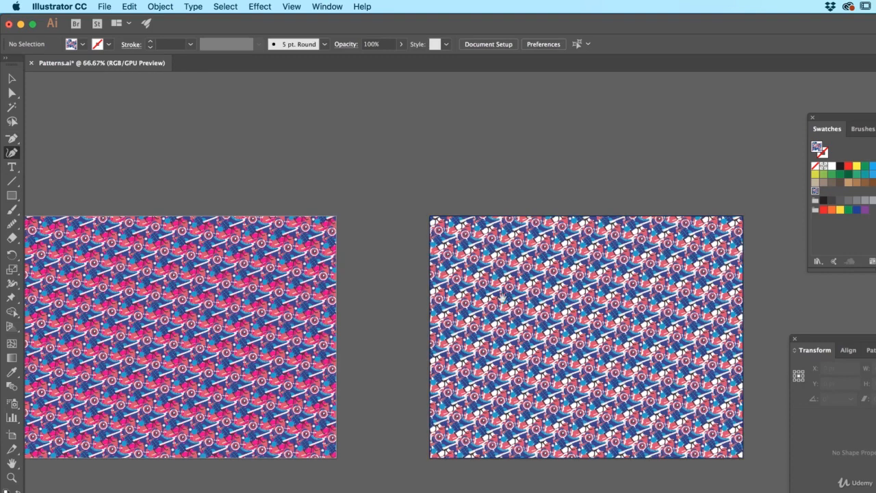
scroll(503, 303, right, 3)
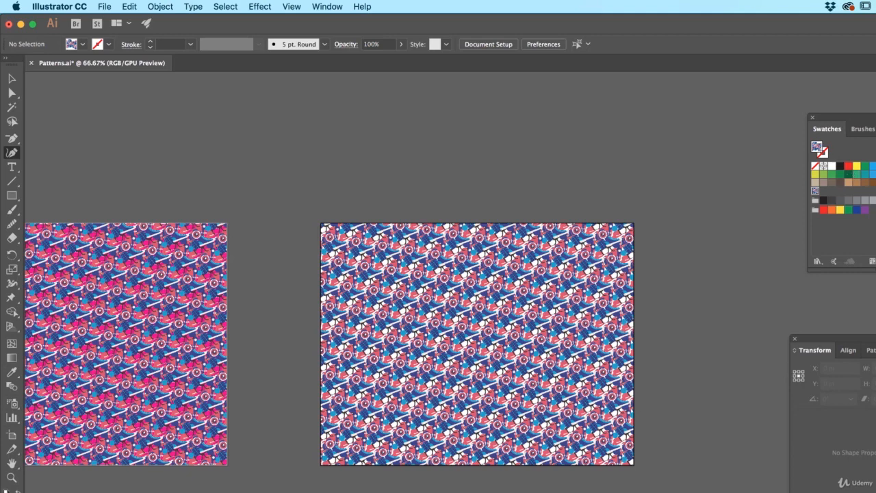
click(871, 168)
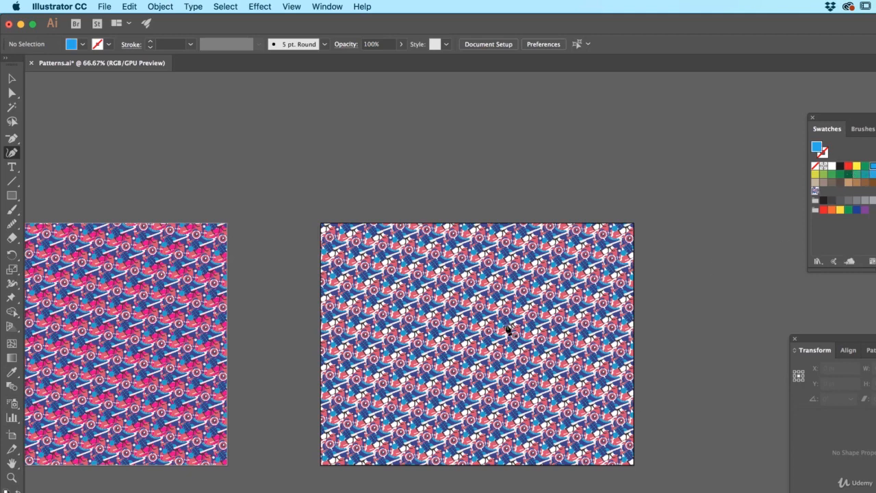
click(401, 294)
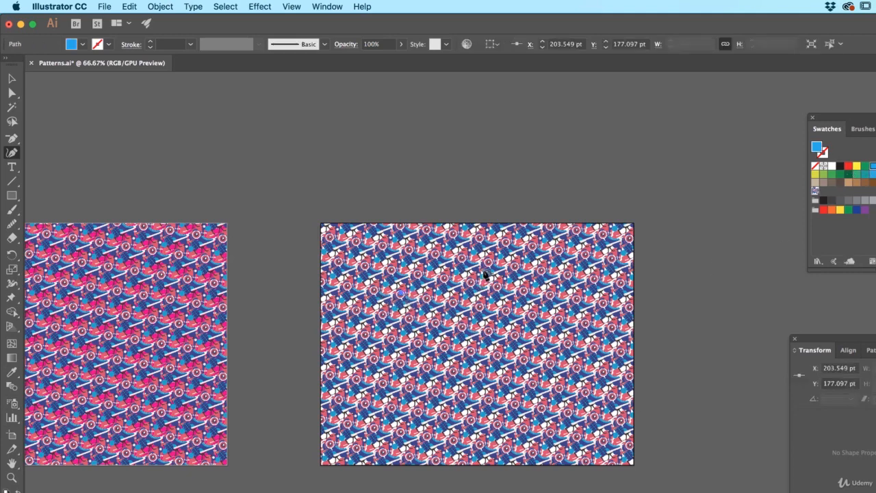
drag(583, 294, 585, 301)
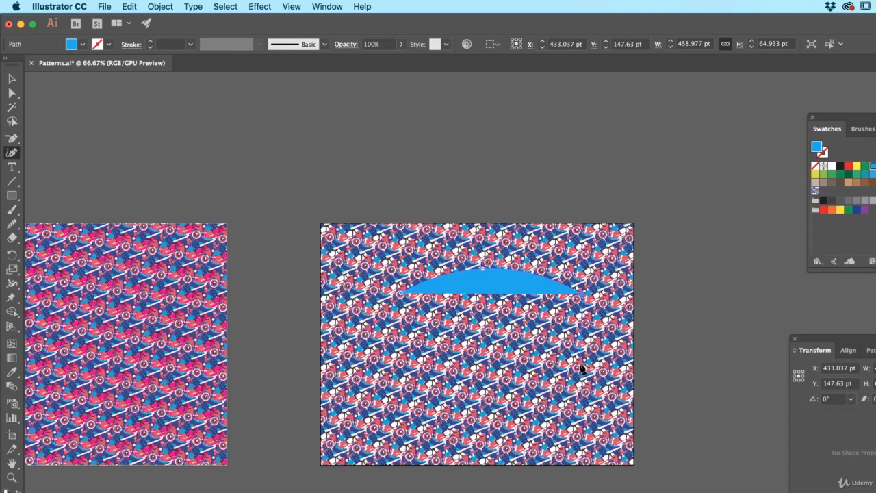
click(581, 363)
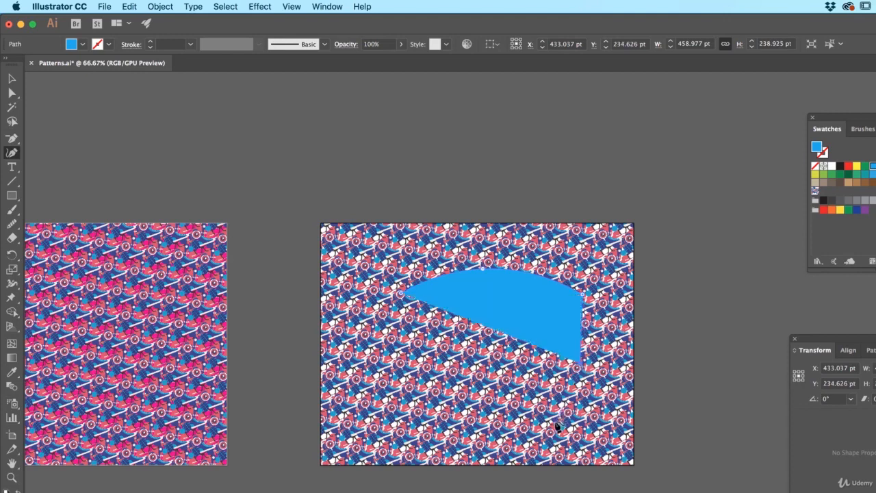
click(558, 424)
click(483, 449)
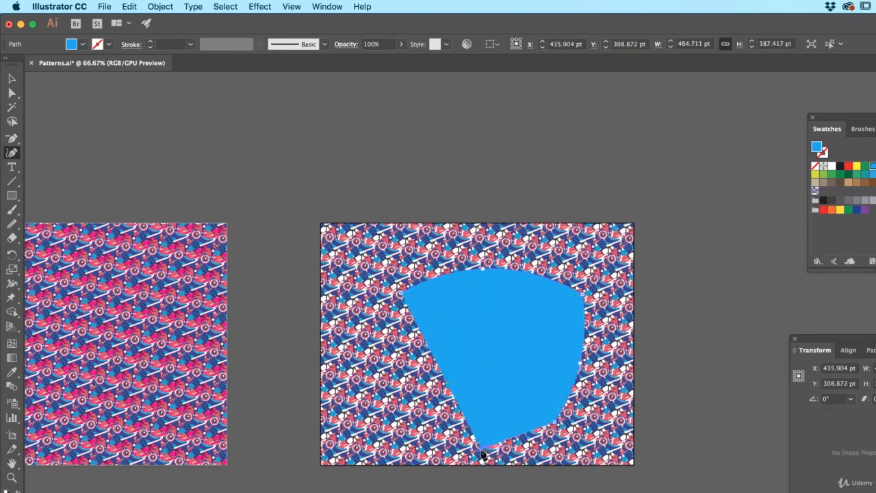
click(406, 419)
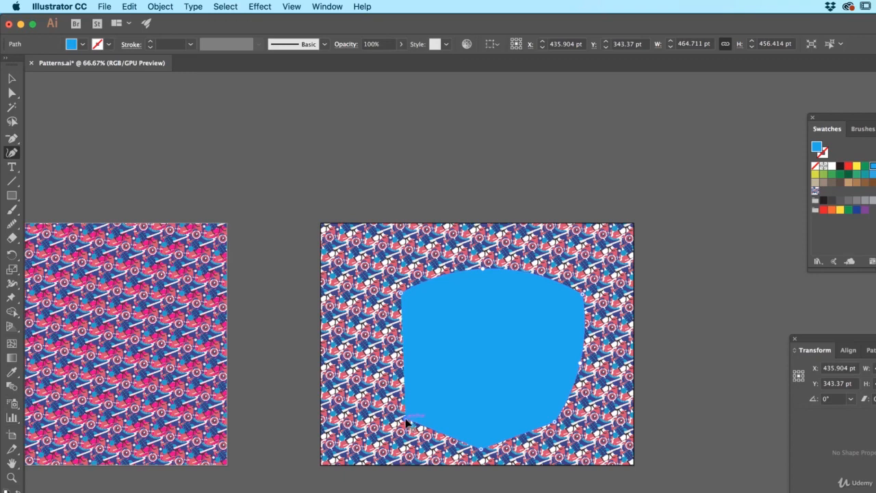
click(391, 353)
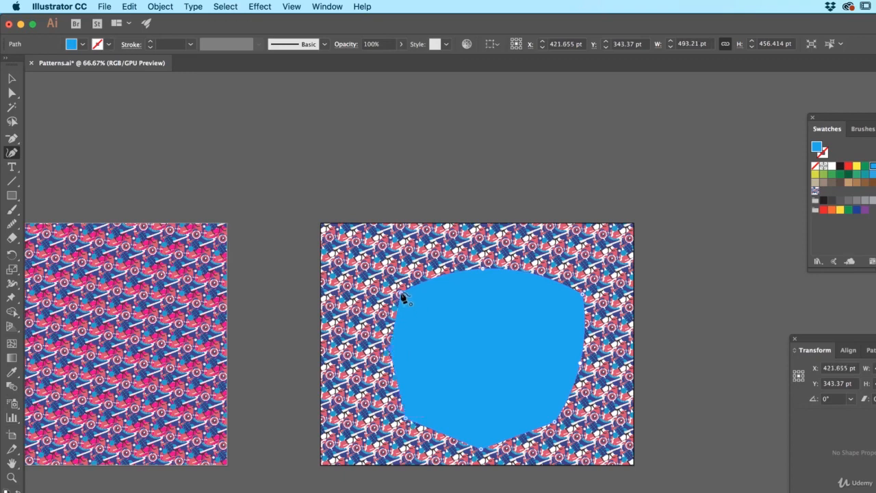
click(402, 294)
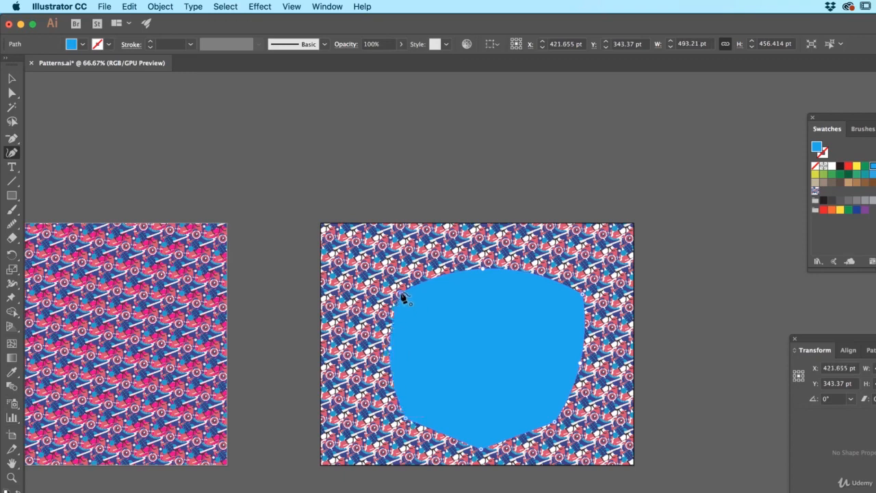
key(v)
click(672, 372)
click(537, 371)
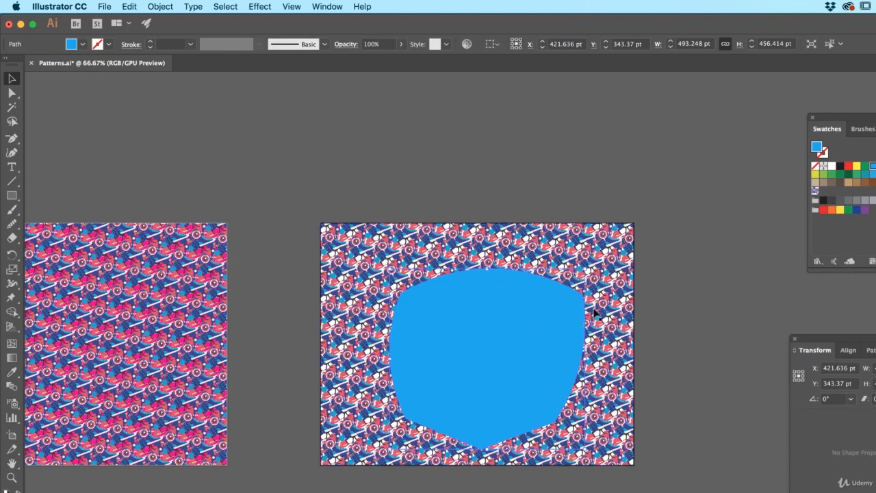
Step: Duplicate the second artboard with its pattern and blue shape, placing the copy beside it at about X 2450 pt, Y 306 pt
scroll(690, 261, right, 3)
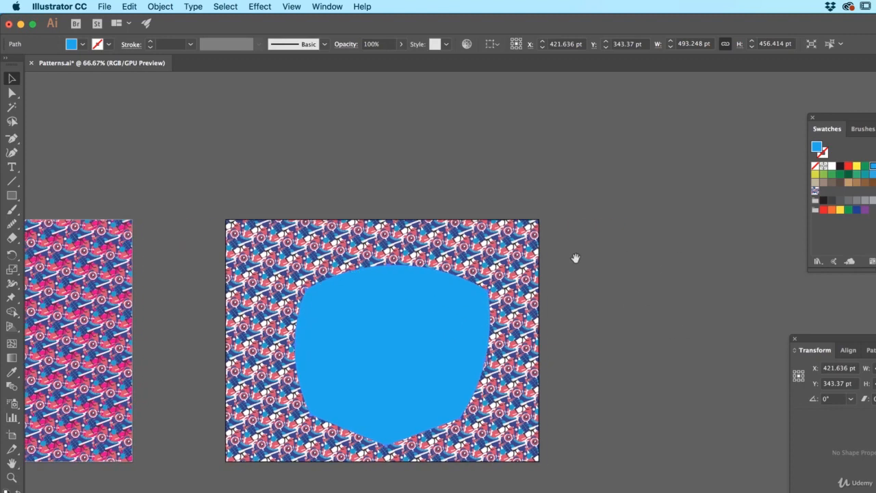
key(shift+o)
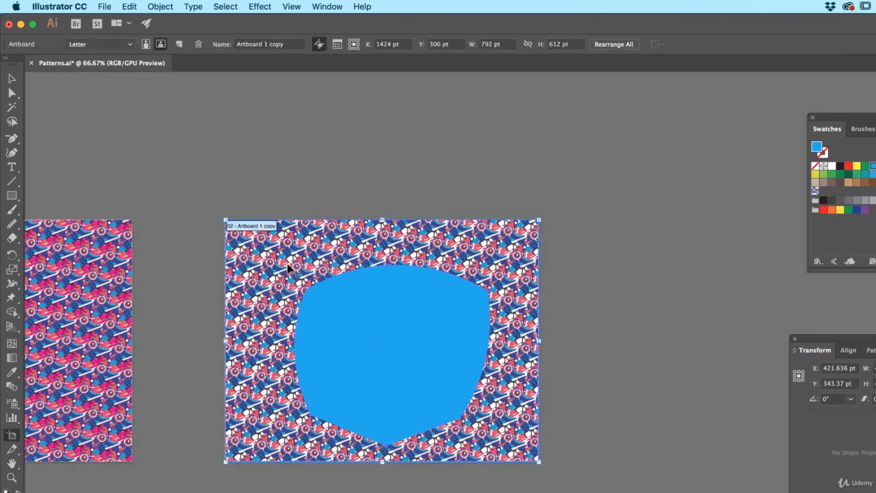
drag(248, 226, 655, 251)
scroll(650, 164, right, 5)
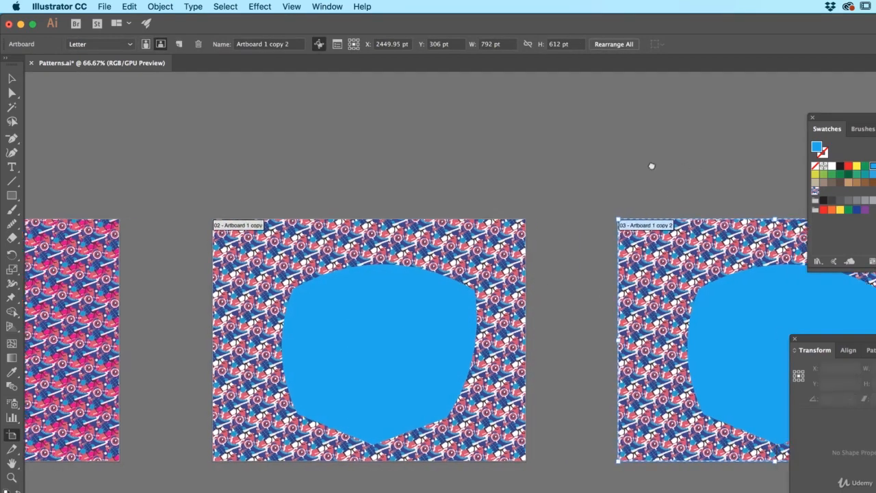
scroll(610, 221, left, 6)
key(v)
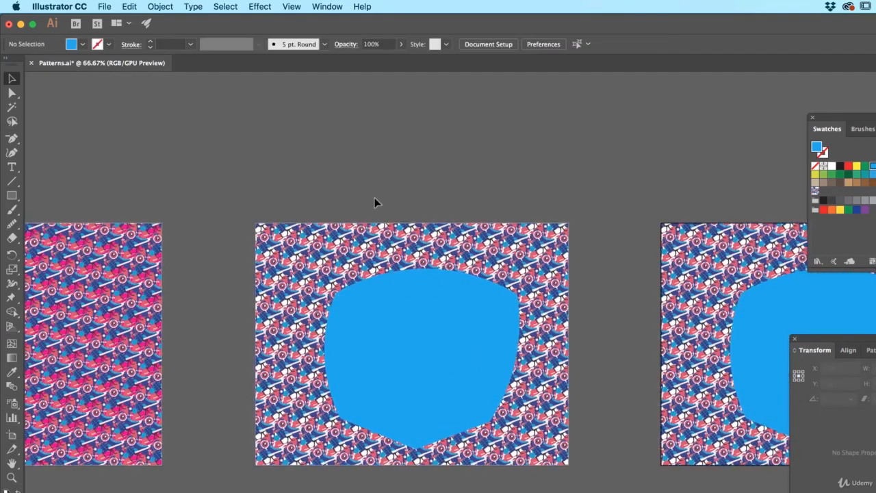
Step: Distort the second artboard's patterned rectangle into the blue shape using Envelope Distort with Top Object
click(474, 322)
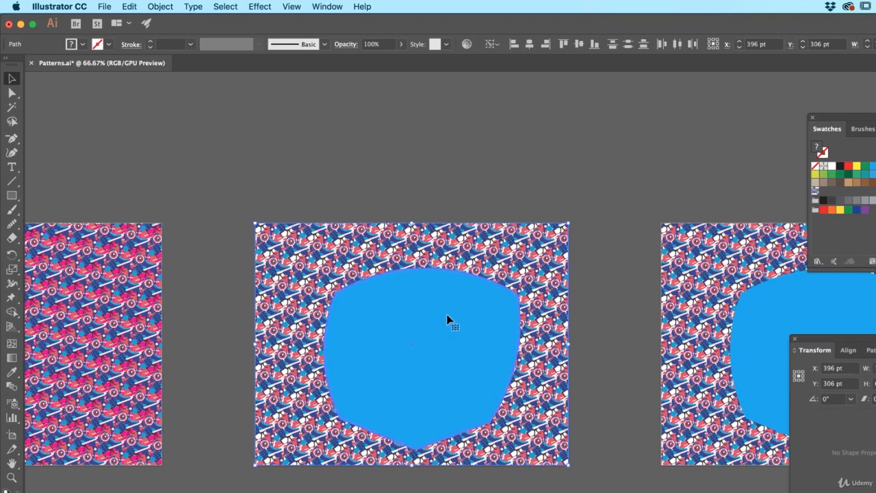
click(477, 213)
drag(391, 192, 483, 315)
click(162, 6)
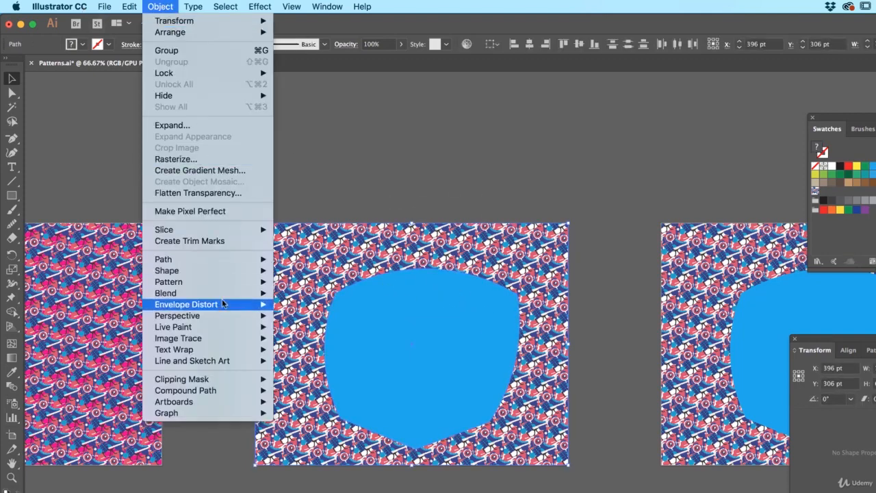
mouse_move(223, 305)
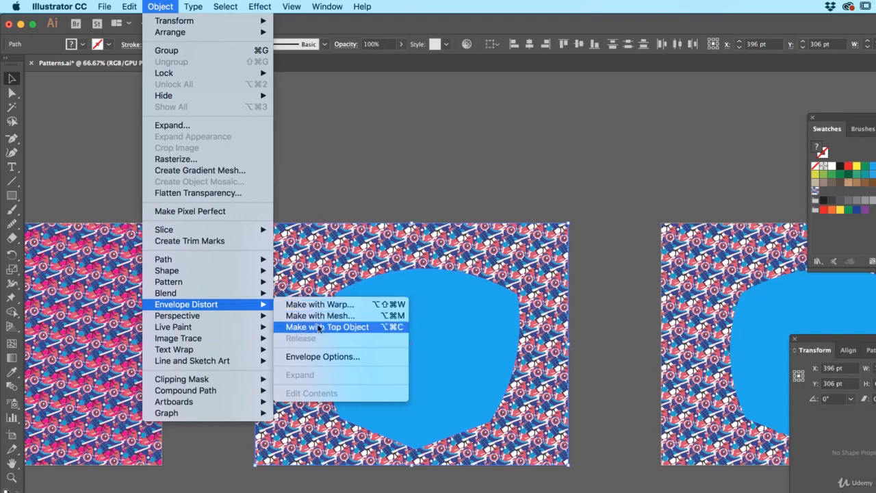
click(365, 327)
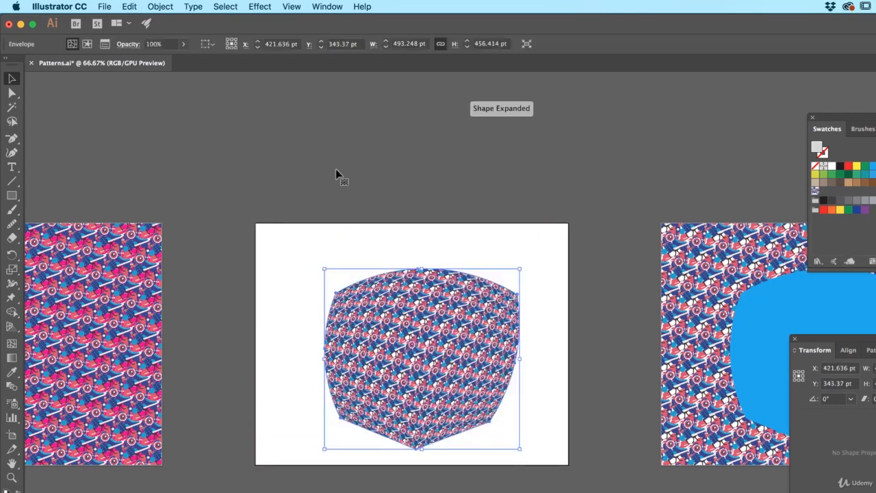
click(336, 174)
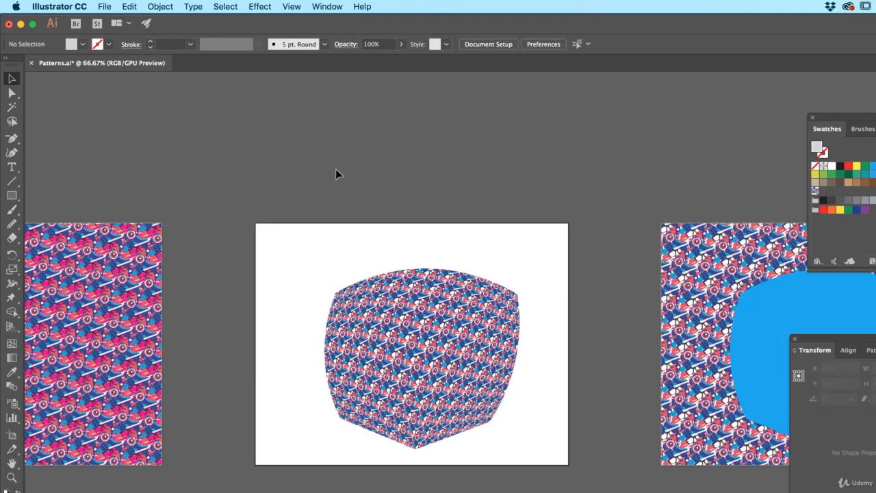
Step: Apply an envelope mesh of 3 rows and 3 columns to the third artboard's patterned rectangle and select the blue shape there
drag(556, 178, 226, 172)
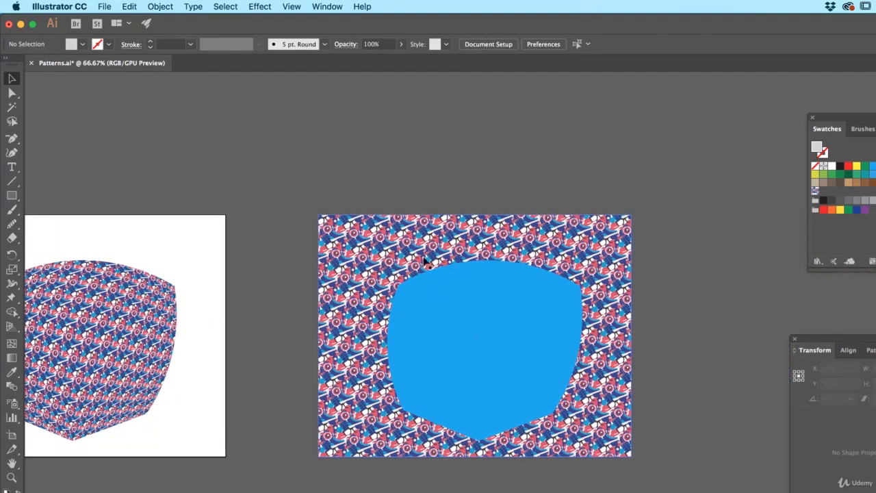
click(445, 243)
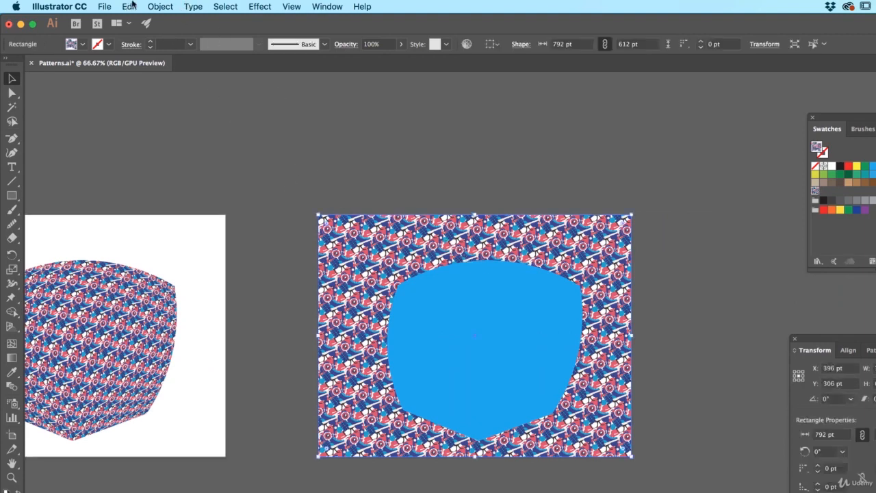
click(160, 6)
mouse_move(219, 310)
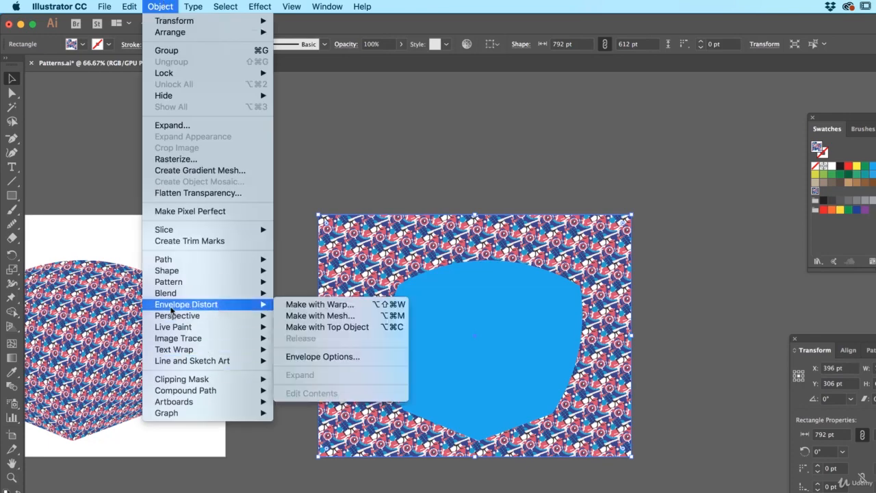
click(327, 316)
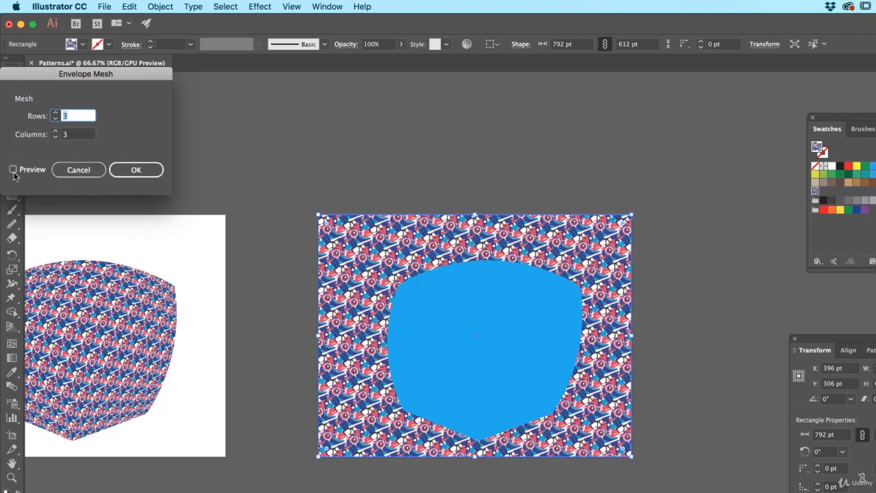
click(123, 171)
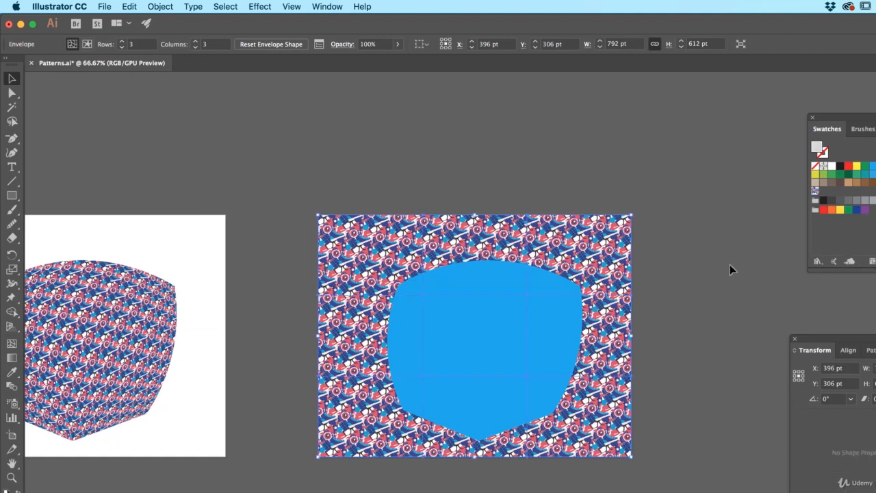
click(474, 282)
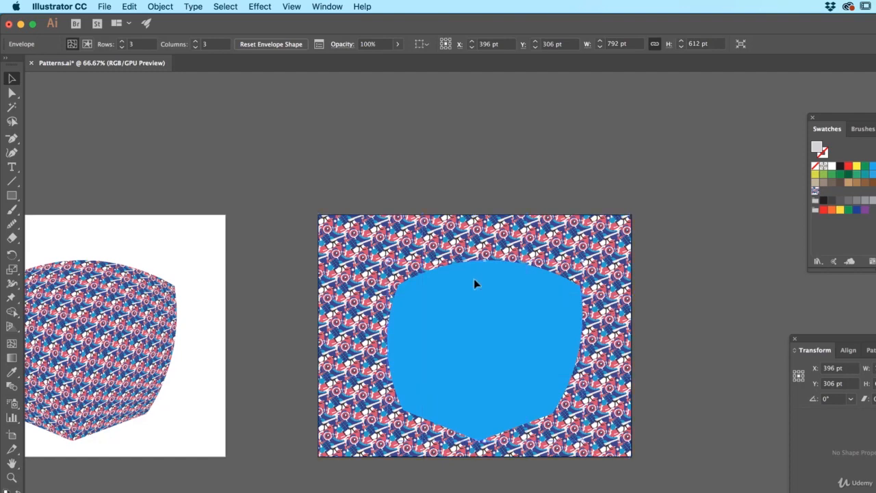
Step: Send the blue shape on the third artboard behind the patterned envelope
key(super+shift+bracketleft)
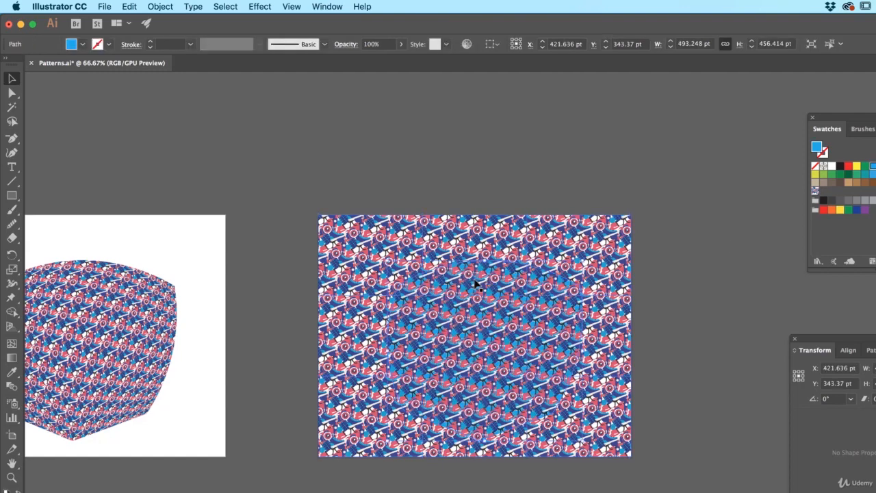
click(660, 256)
click(628, 237)
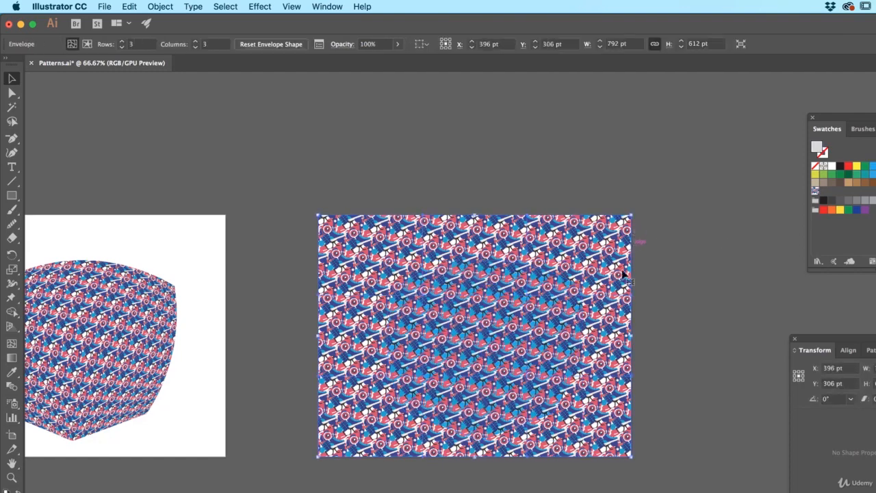
click(681, 264)
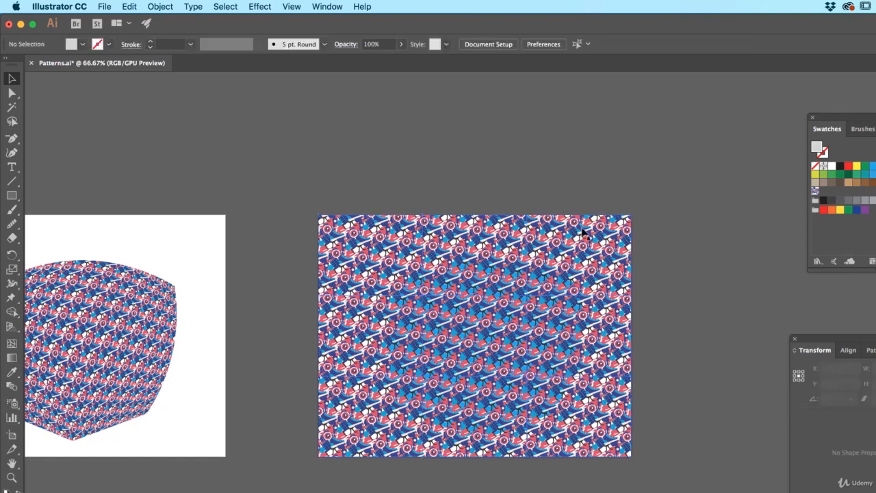
Step: Set the third artboard's patterned envelope to 59% opacity
click(580, 255)
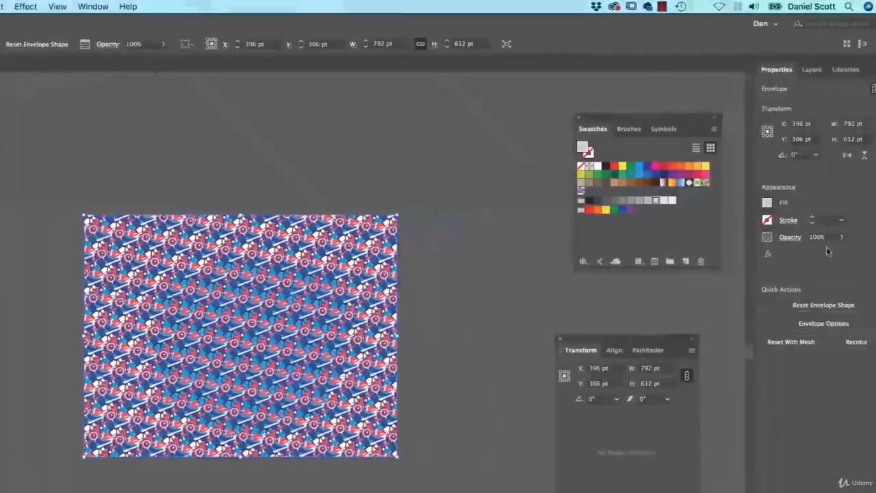
click(842, 237)
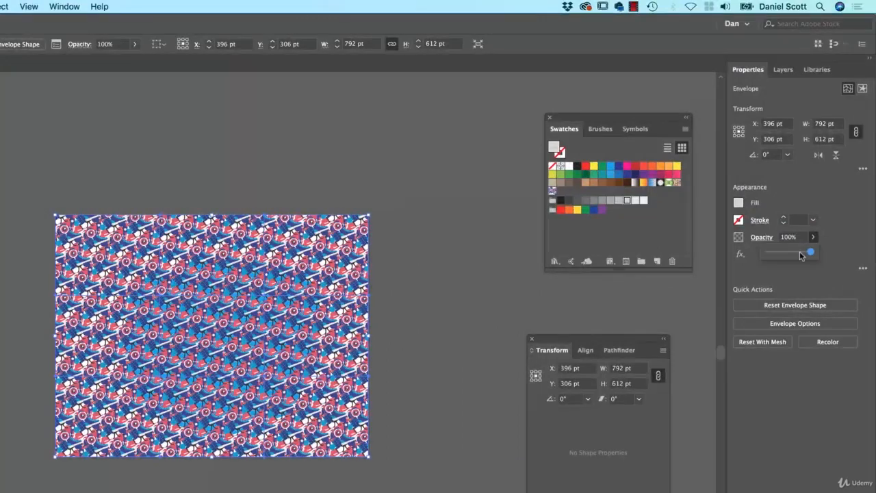
drag(836, 253, 821, 255)
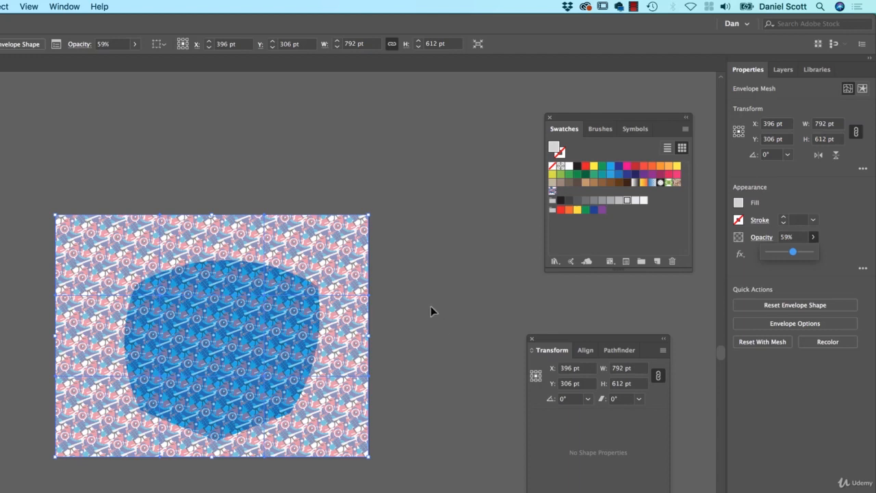
click(383, 299)
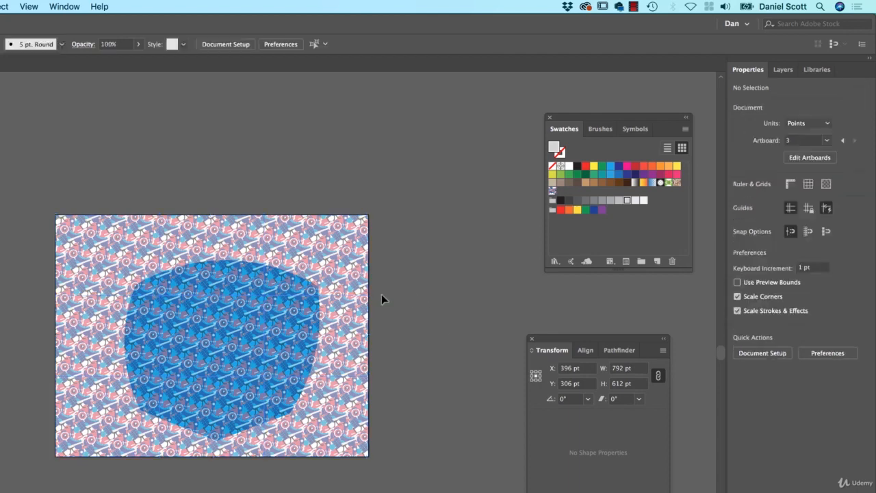
Step: Pull the right and left edges of the envelope mesh inward with Direct Selection, narrowing it to about 547 pt wide
click(340, 260)
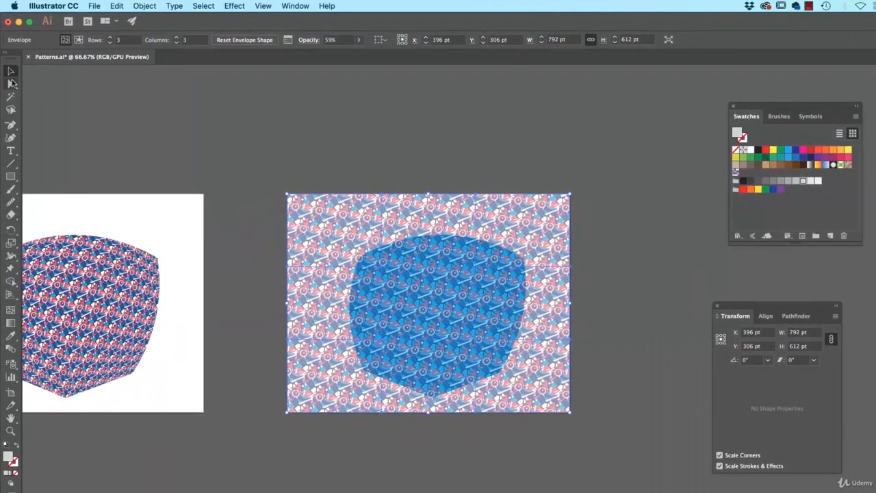
click(11, 84)
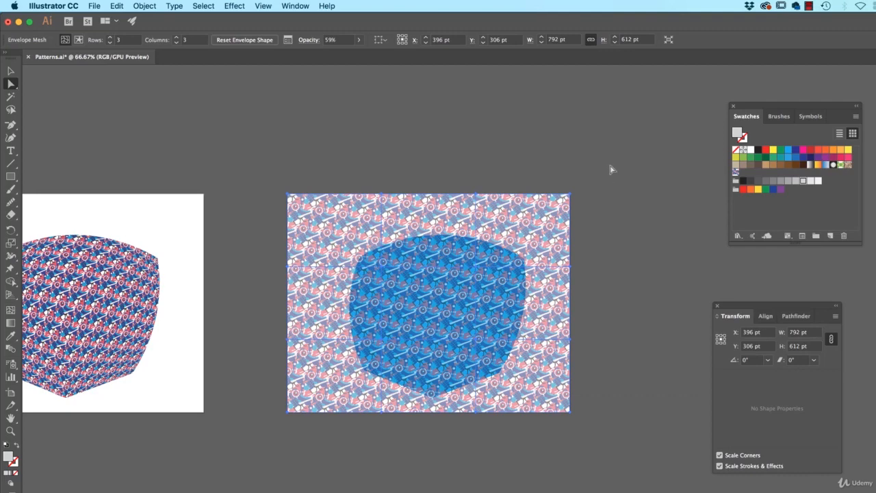
click(566, 413)
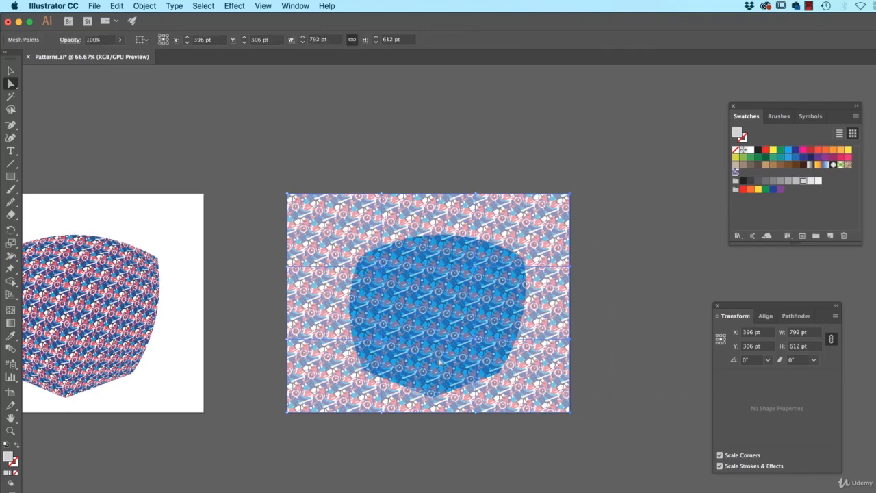
key(super+1)
scroll(439, 360, left, 5)
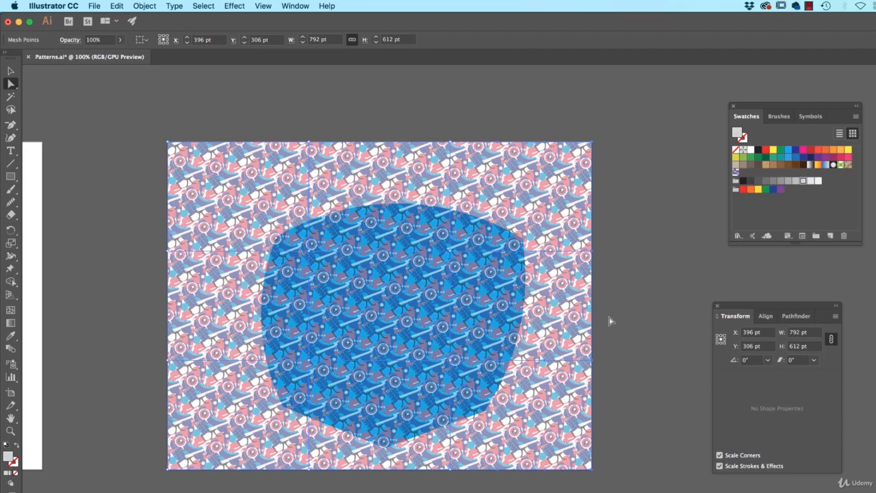
drag(592, 471, 574, 406)
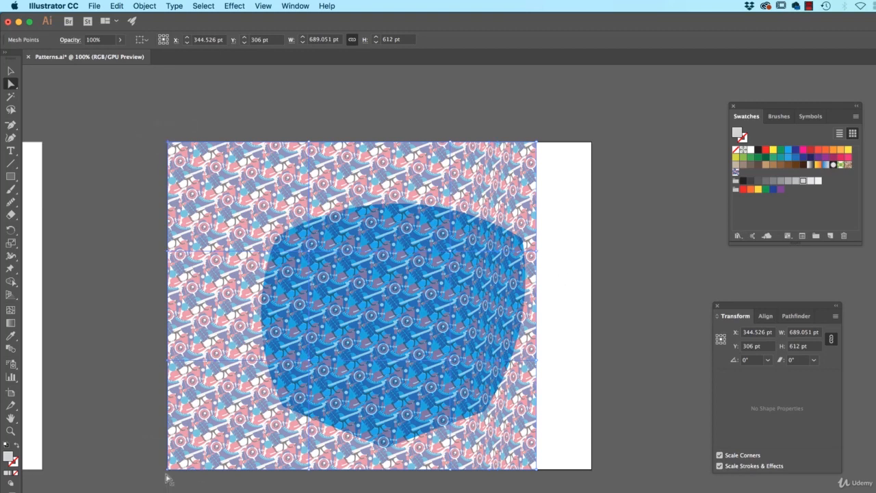
drag(169, 471, 244, 477)
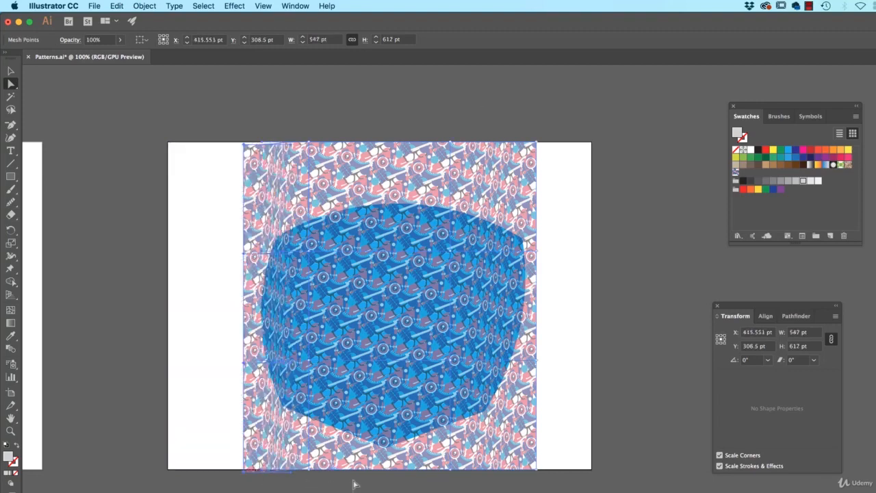
Step: Move the mesh's lower-left corner point inward and up to about X 189 pt, Y 562 pt
click(331, 489)
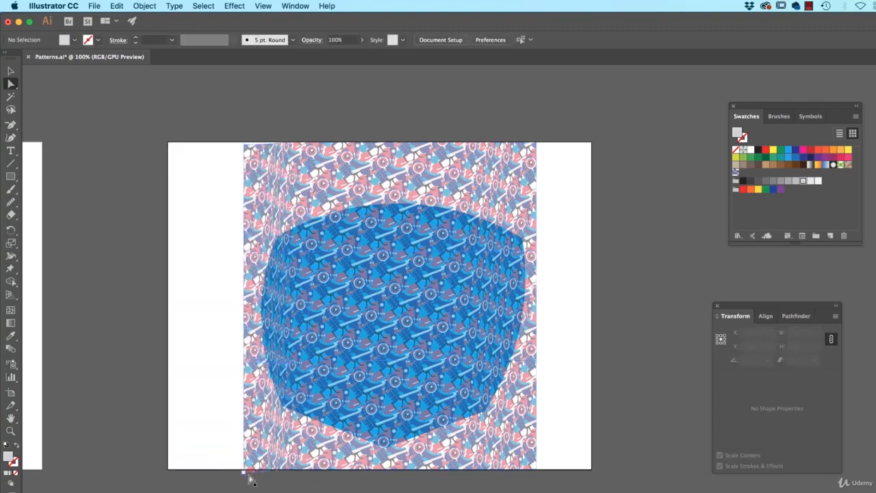
drag(248, 481, 267, 455)
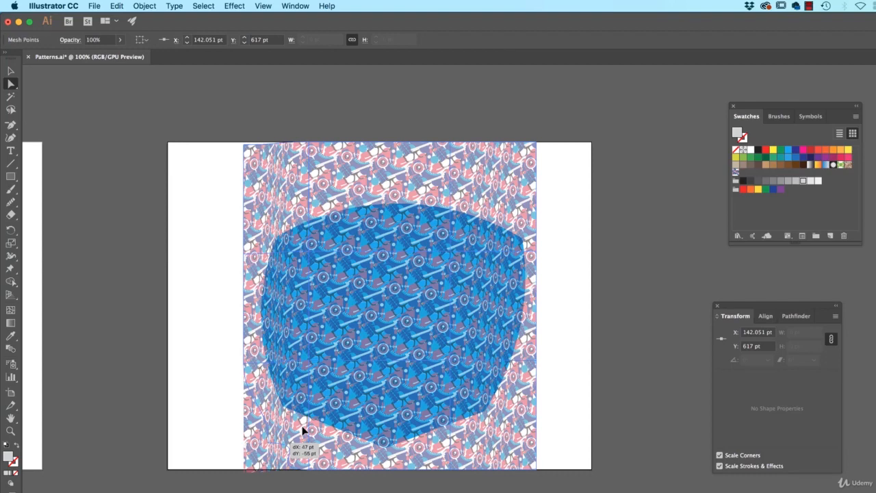
drag(304, 430, 304, 430)
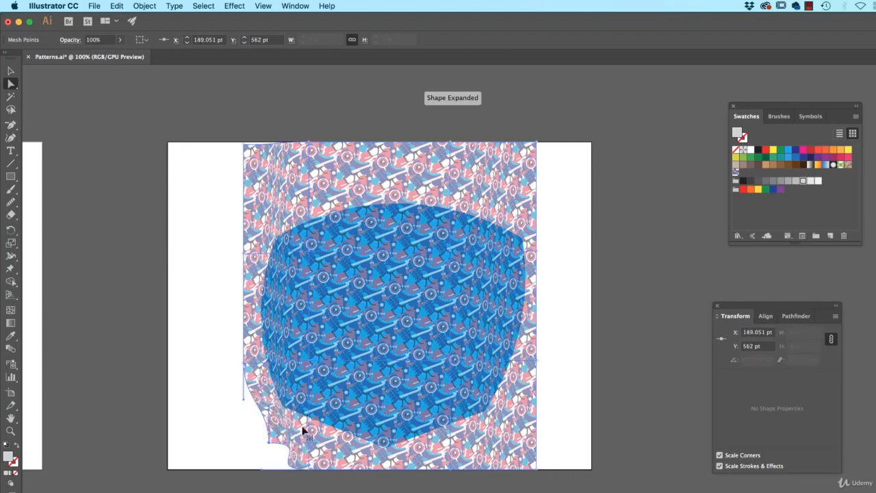
Step: Move the mesh point next to the lower-left corner on the lower edge to about X 320 pt, Y 564 pt
key(super+plus)
key(super+plus)
drag(524, 343, 432, 456)
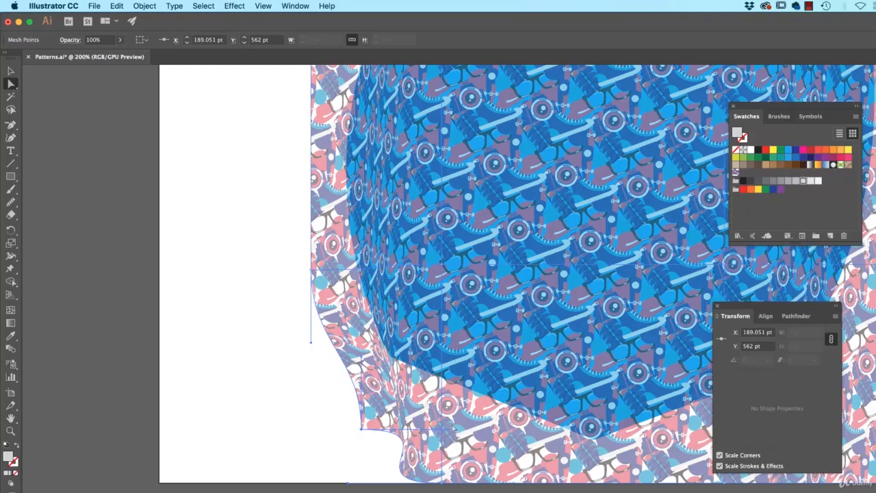
key(super+shift+a)
click(362, 430)
drag(457, 433, 430, 487)
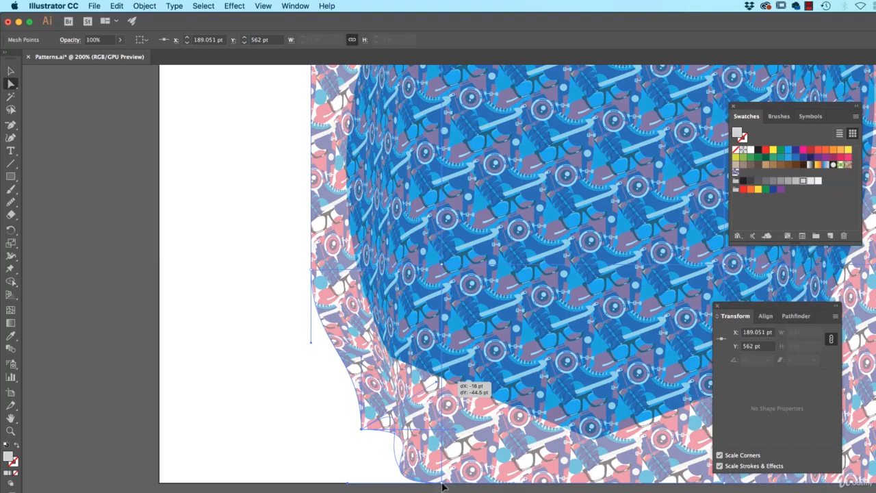
drag(442, 484, 502, 435)
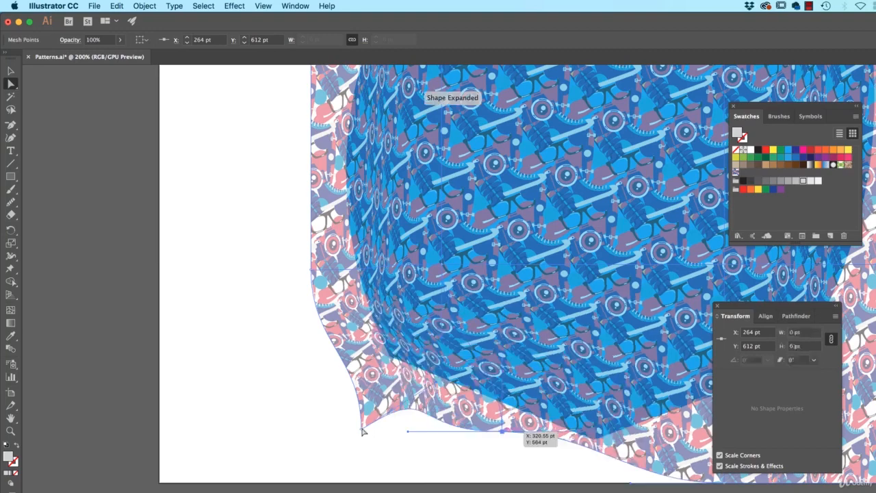
Step: Reshape the mesh's left edge by moving the lower-left corner point's direction handle outward by about 42.5 pt, then deselect
click(363, 432)
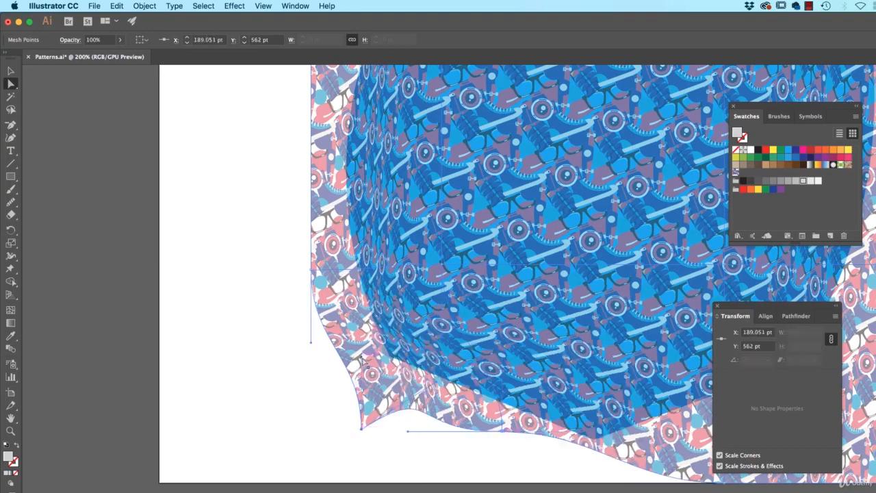
drag(371, 361, 317, 351)
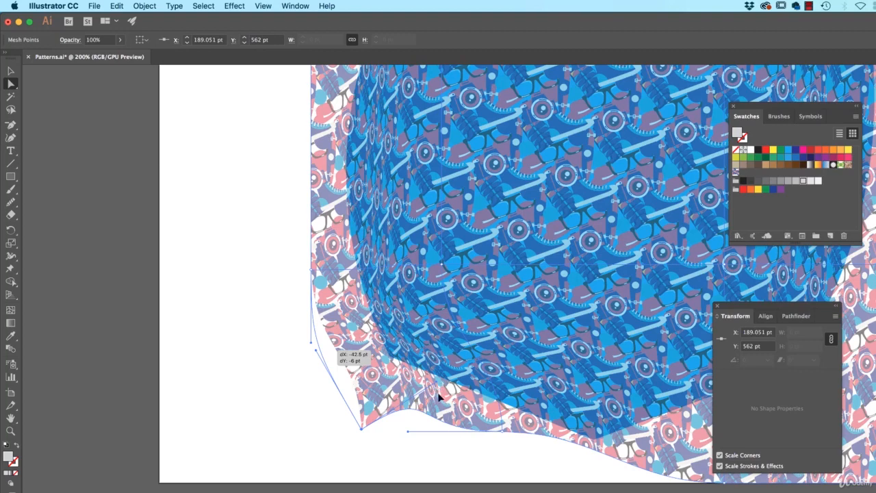
key(super+shift+a)
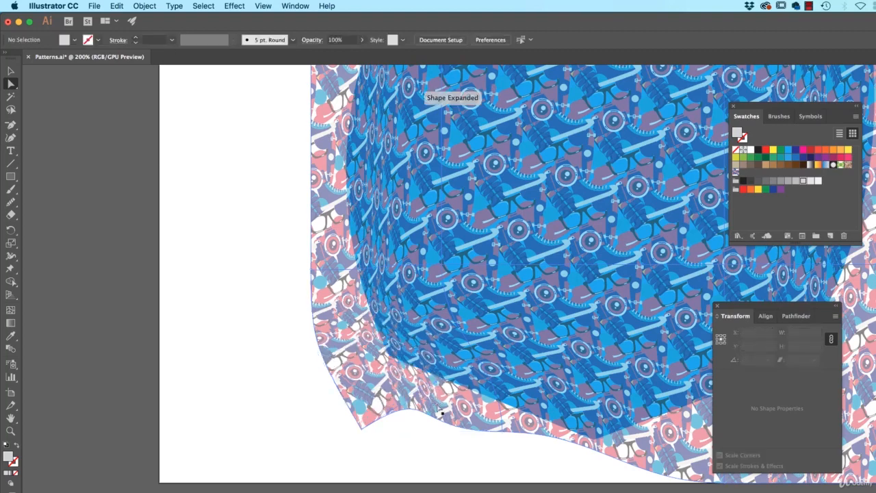
Step: Move the remaining inner mesh point on the lower edge up to about X 523 pt, Y 541.5 pt
scroll(575, 301, right, 10)
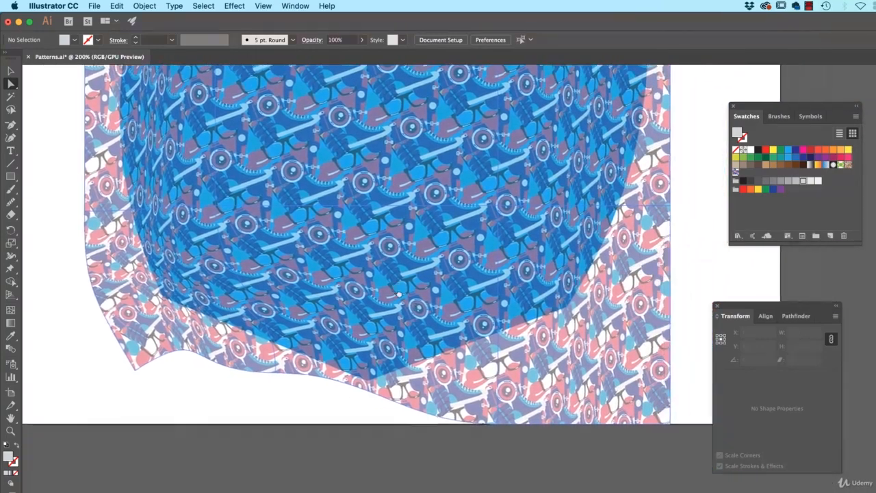
drag(399, 295, 375, 280)
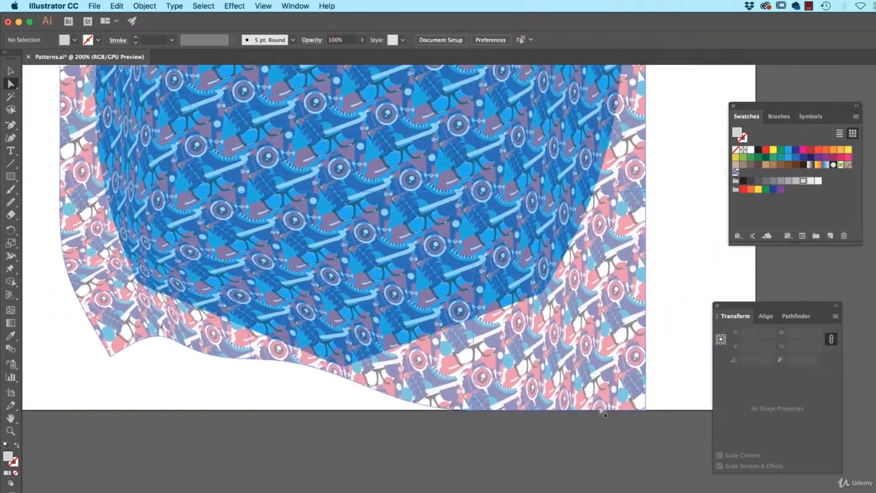
click(473, 410)
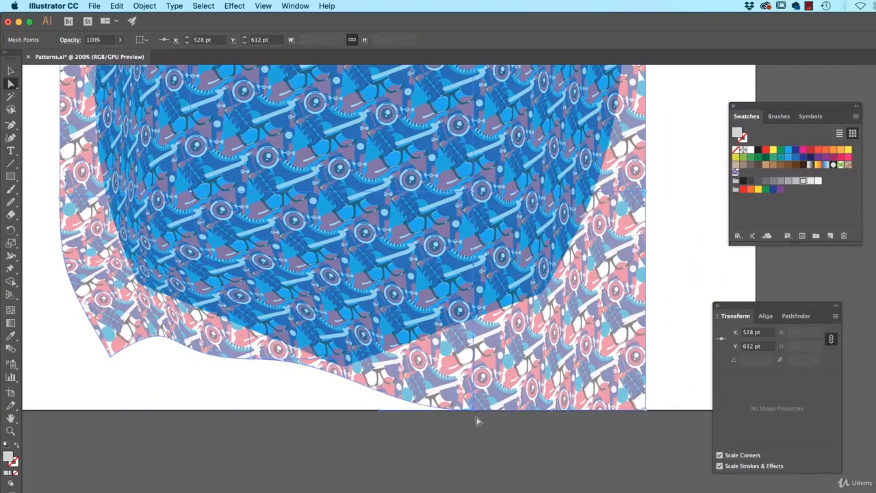
drag(476, 413, 468, 338)
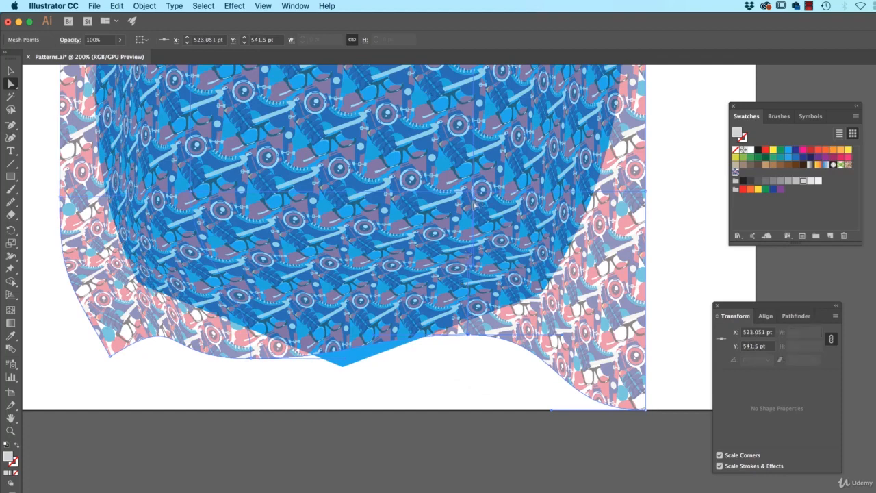
Step: Distort the pattern's interior by moving the lower-right inner mesh point to about X 333 pt, Y 385 pt
drag(475, 204, 266, 189)
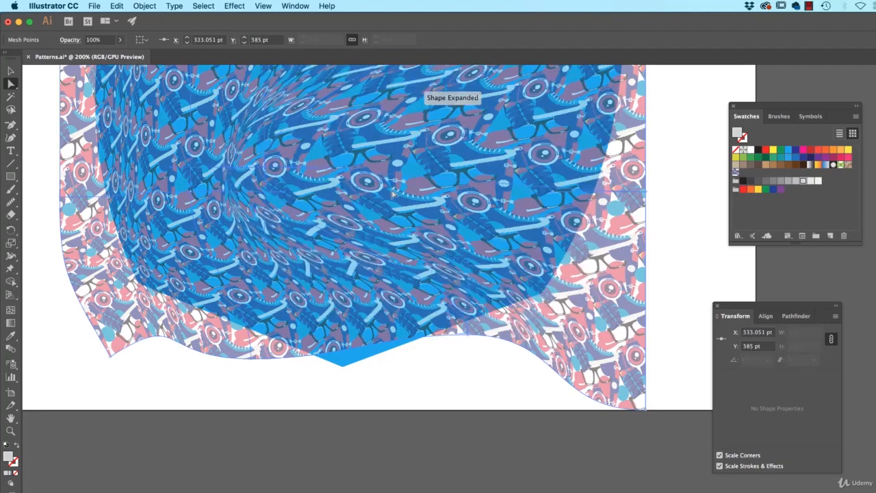
drag(397, 142, 455, 265)
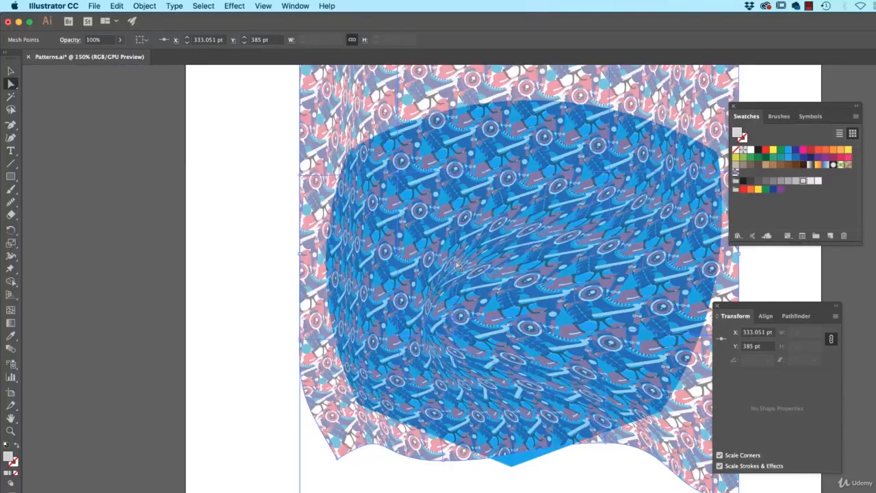
key(super+minus)
drag(506, 230, 464, 240)
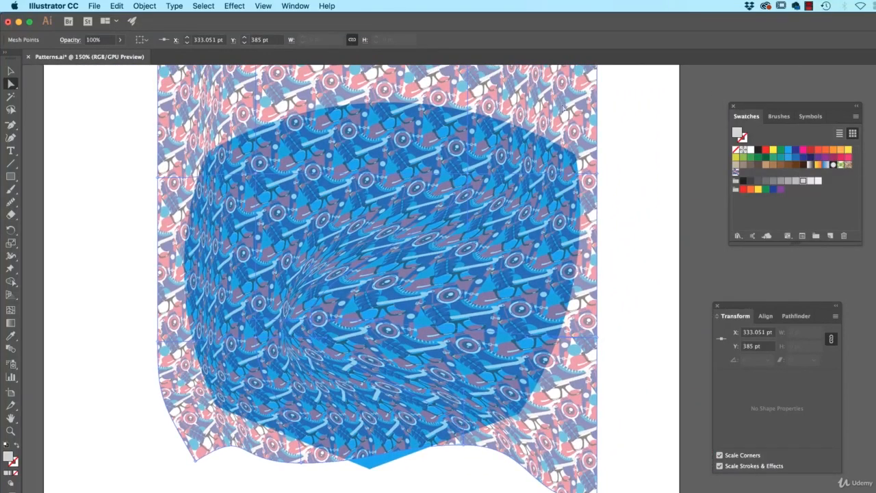
Step: Select the whole envelope and restore its opacity to 100%
click(11, 71)
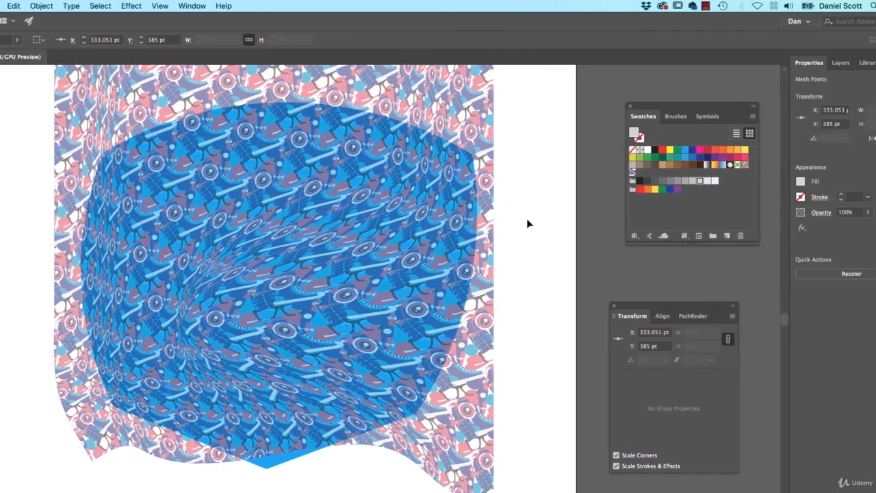
click(545, 220)
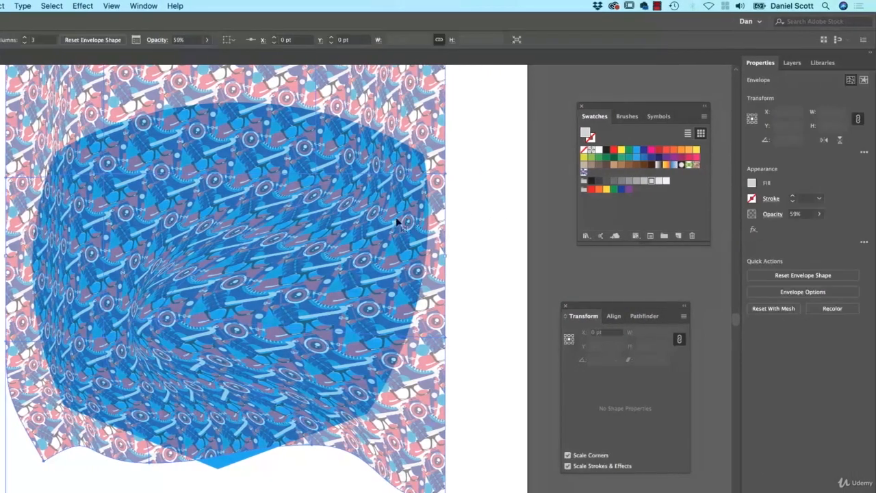
click(819, 214)
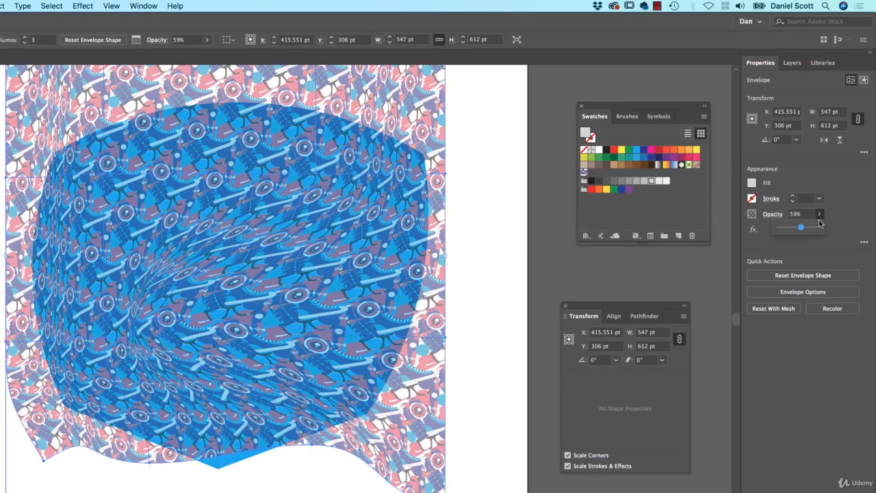
drag(801, 229, 821, 228)
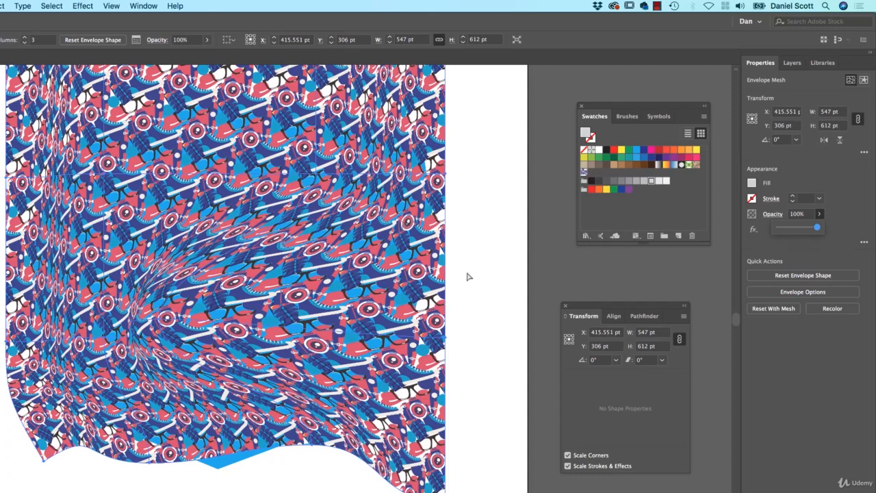
Step: Send the distorted pattern behind the blue shape, then select the shape and move it up to about Y 324 pt
key(super+shift+bracketleft)
click(458, 300)
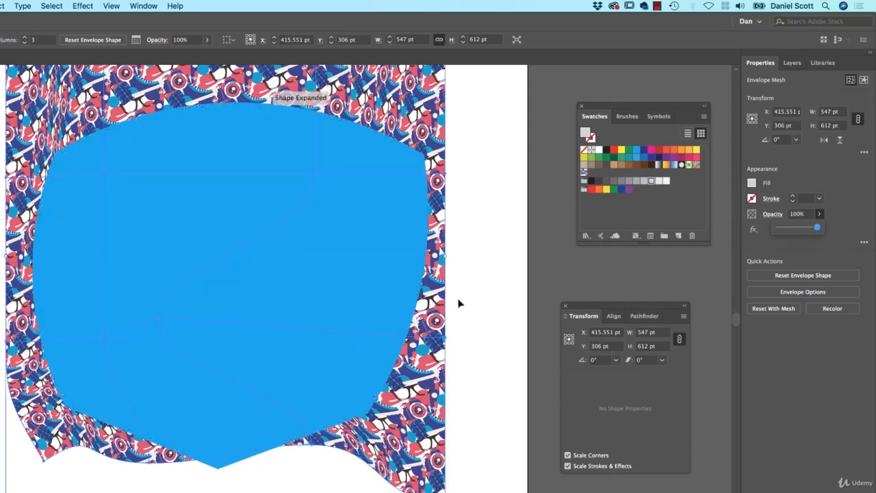
click(348, 300)
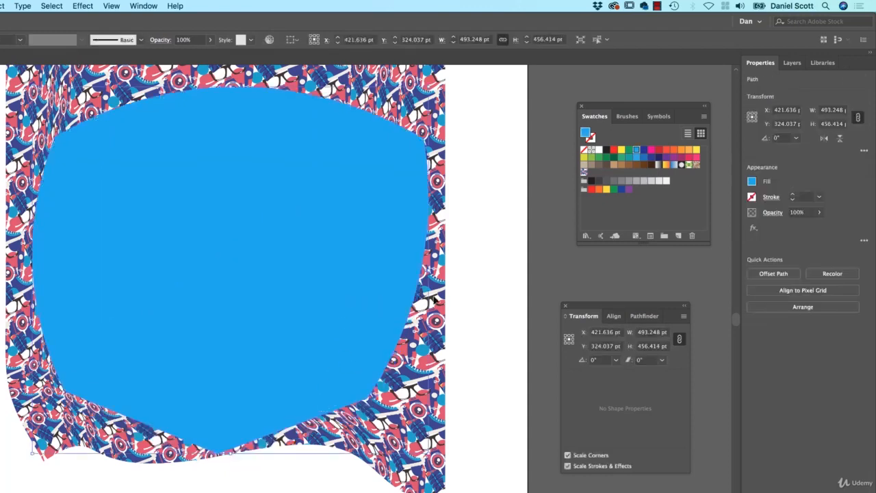
Step: Clip the distorted pattern to the blue shape with a clipping mask made from both objects, and deselect the result
key(super+a)
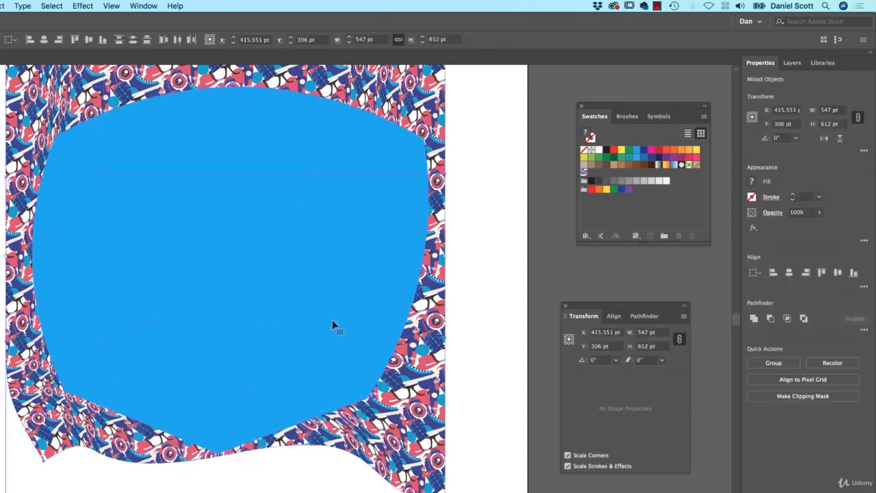
key(super+7)
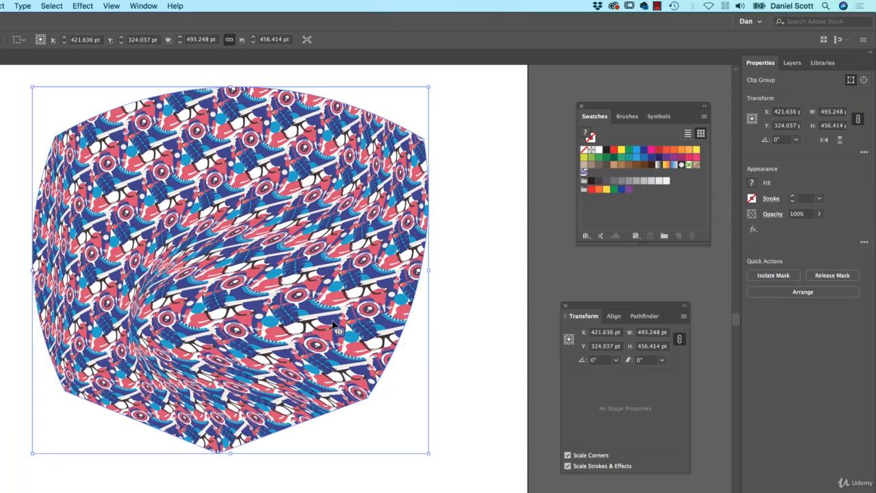
click(469, 279)
key(super+minus)
key(super+minus)
key(super+minus)
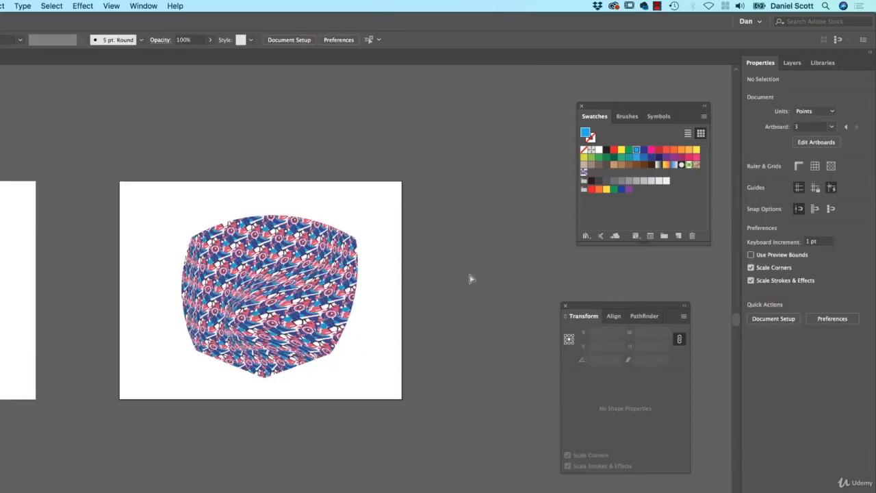
key(super+plus)
key(super+plus)
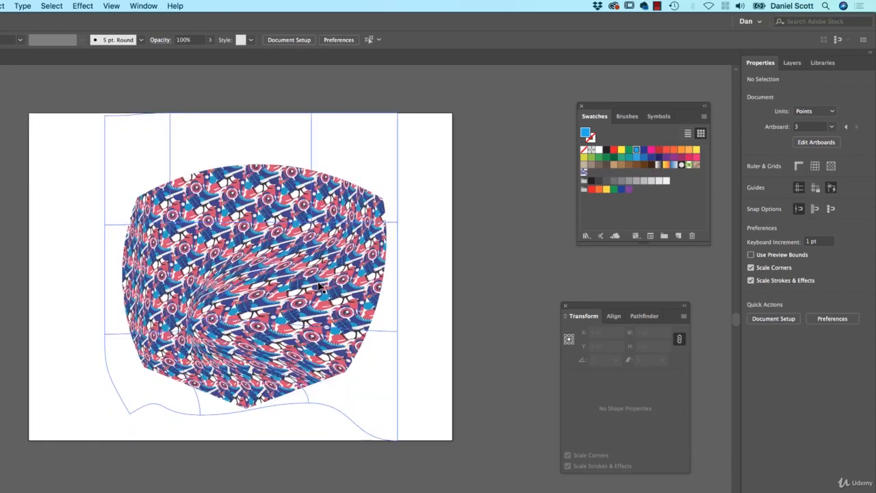
Step: Try recoloring the clipped pattern in Recolor Artwork by rotating all its colors on the color wheel, with the dark brown at about 267° hue, and cancel
click(449, 282)
click(350, 279)
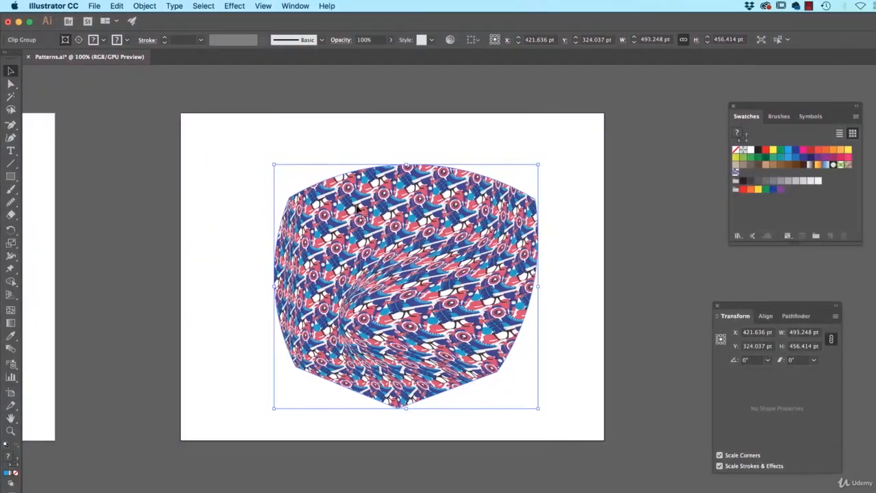
click(118, 6)
mouse_move(138, 182)
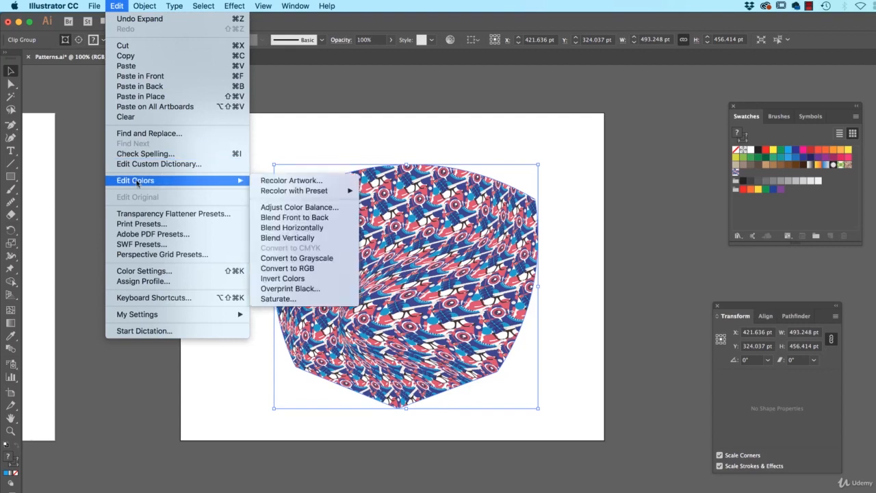
click(296, 182)
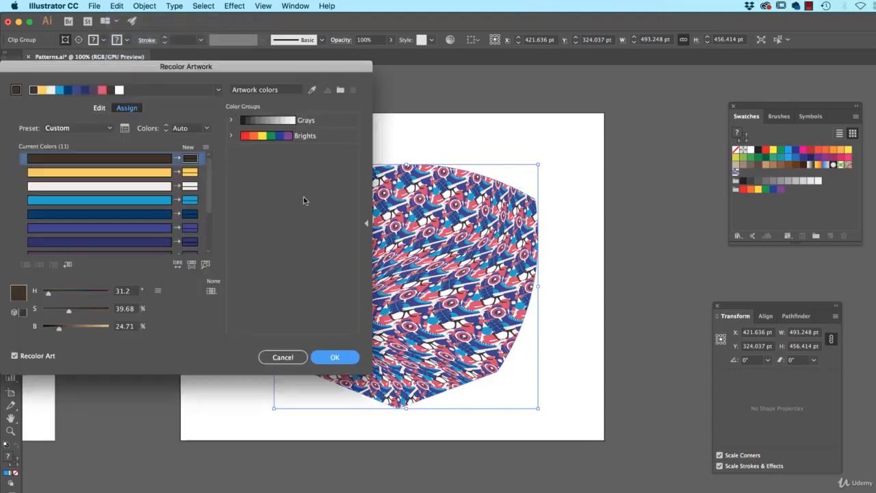
click(105, 109)
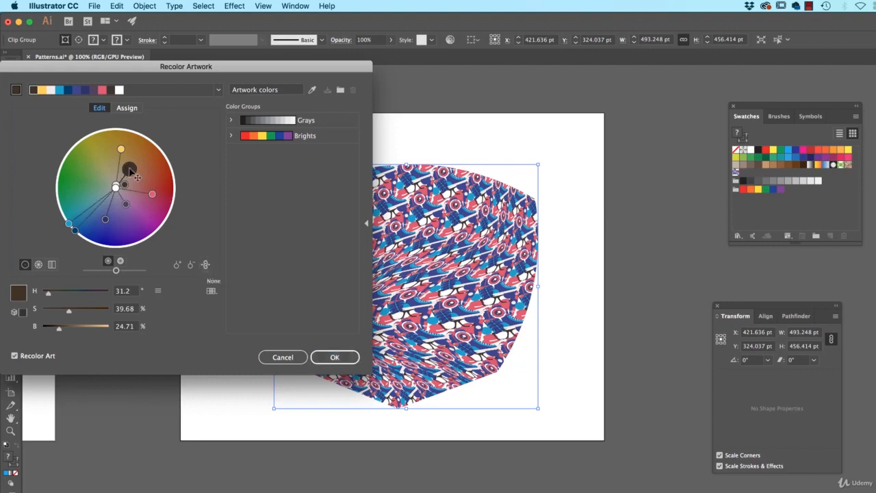
mouse_move(129, 169)
mouse_down()
mouse_move(144, 198)
mouse_move(139, 191)
mouse_move(164, 200)
mouse_move(146, 198)
mouse_up()
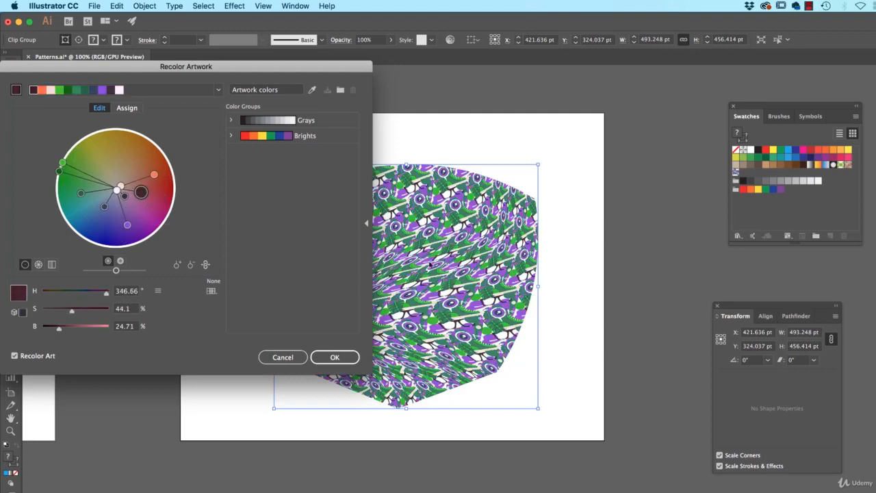
mouse_move(140, 193)
mouse_down()
mouse_move(145, 220)
mouse_move(131, 231)
mouse_up()
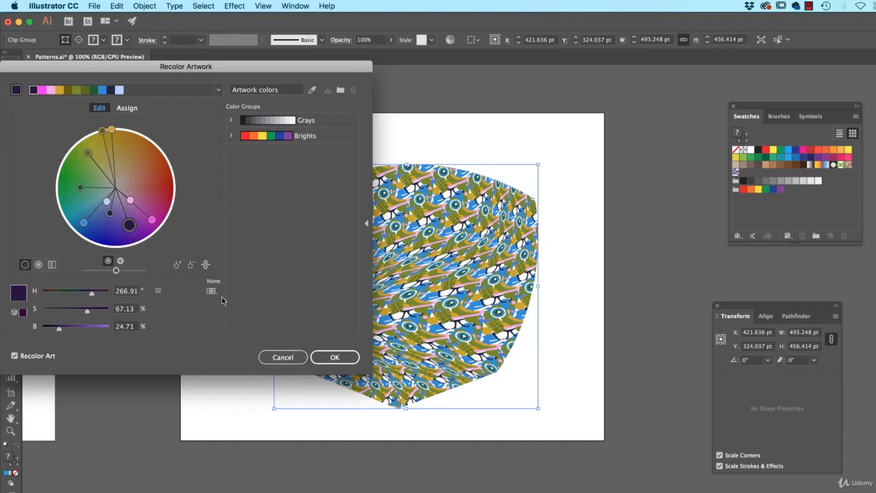
click(282, 356)
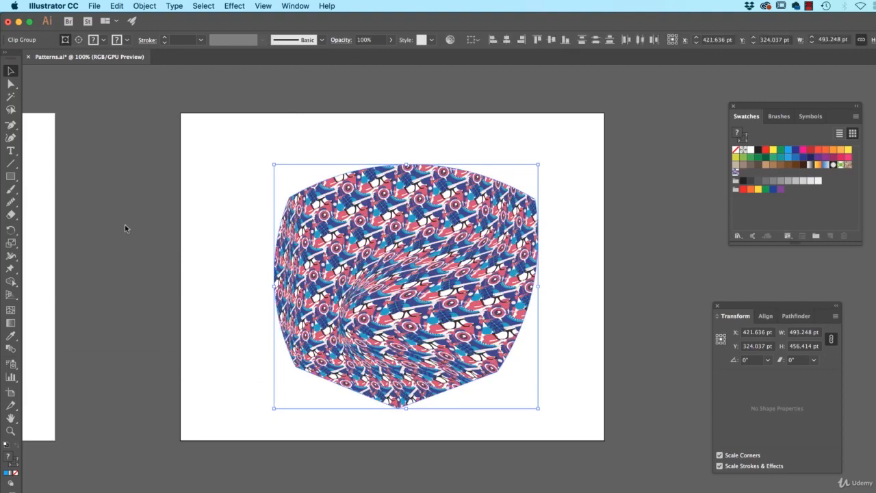
click(127, 224)
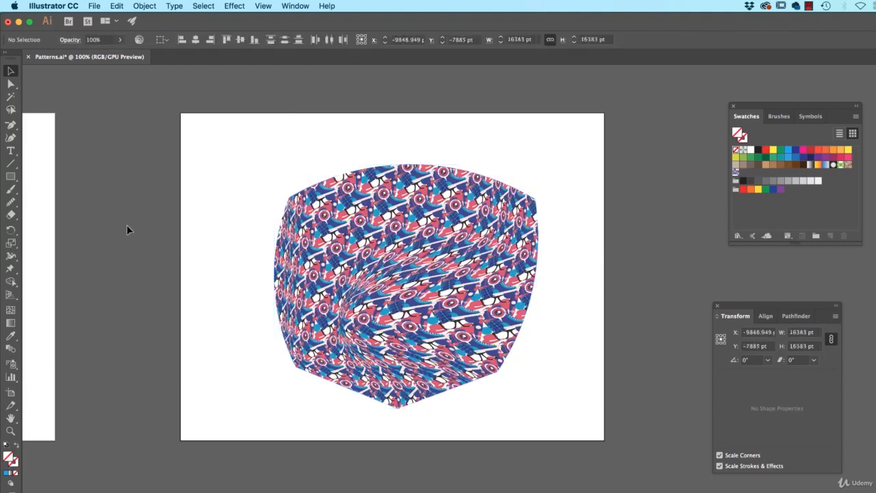